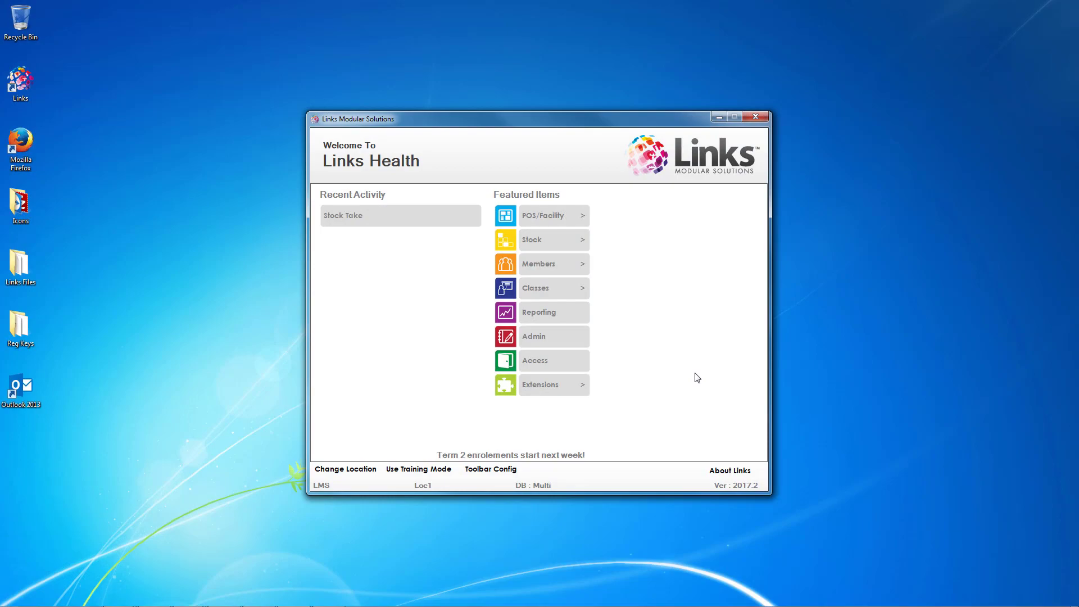
Open the class type setup in the Admin module and start a new class type of the Standard Class Type kind
{"action": "left_click", "coordinate": [577, 338]}
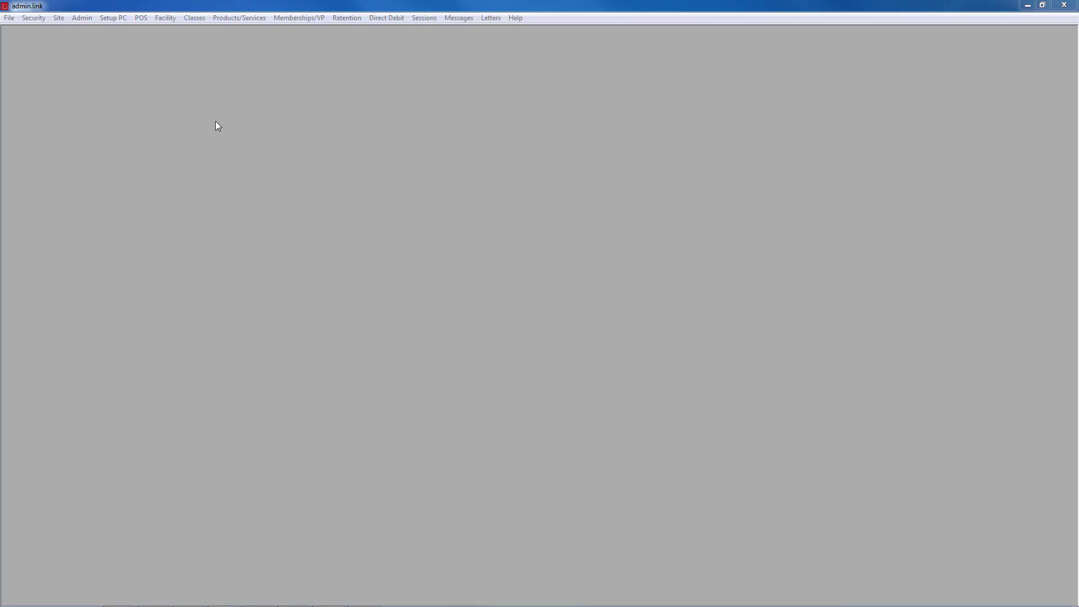
{"action": "left_click", "coordinate": [194, 18]}
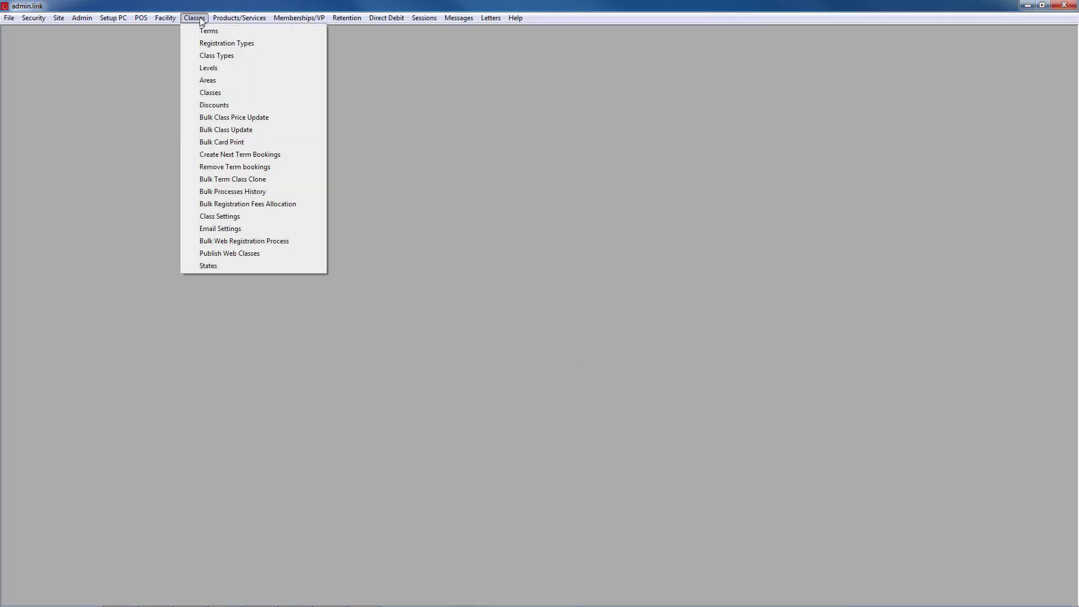
{"action": "left_click", "coordinate": [216, 57]}
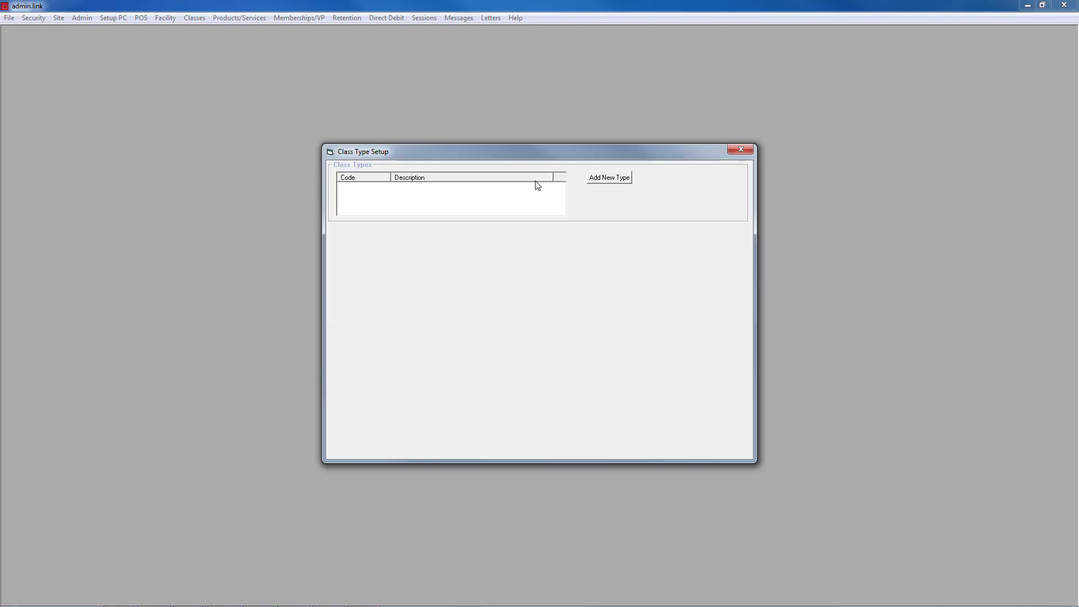
{"action": "left_click", "coordinate": [628, 184]}
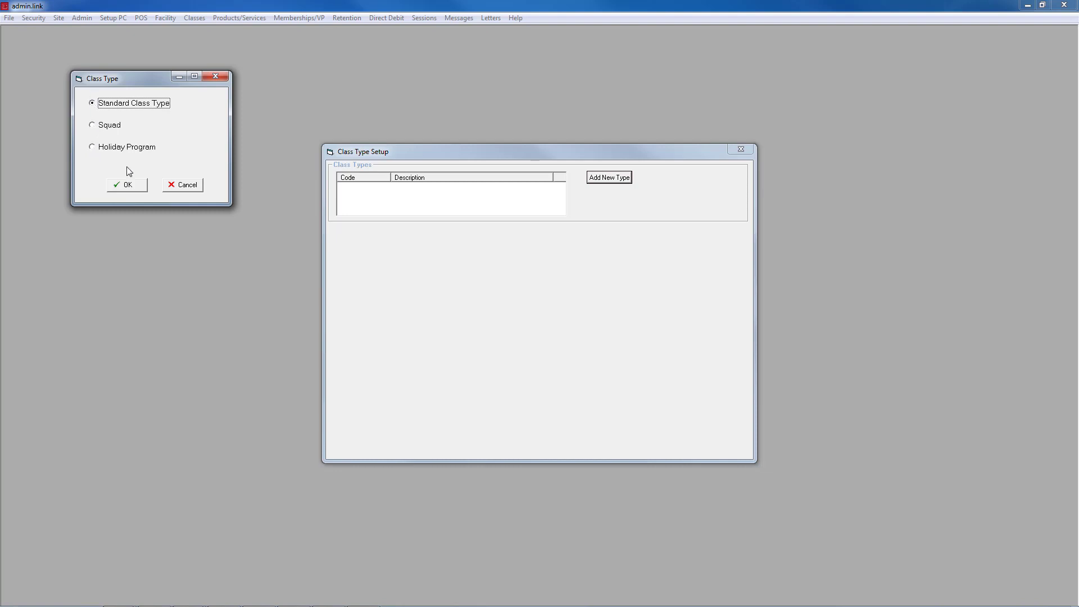
{"action": "left_click", "coordinate": [129, 185]}
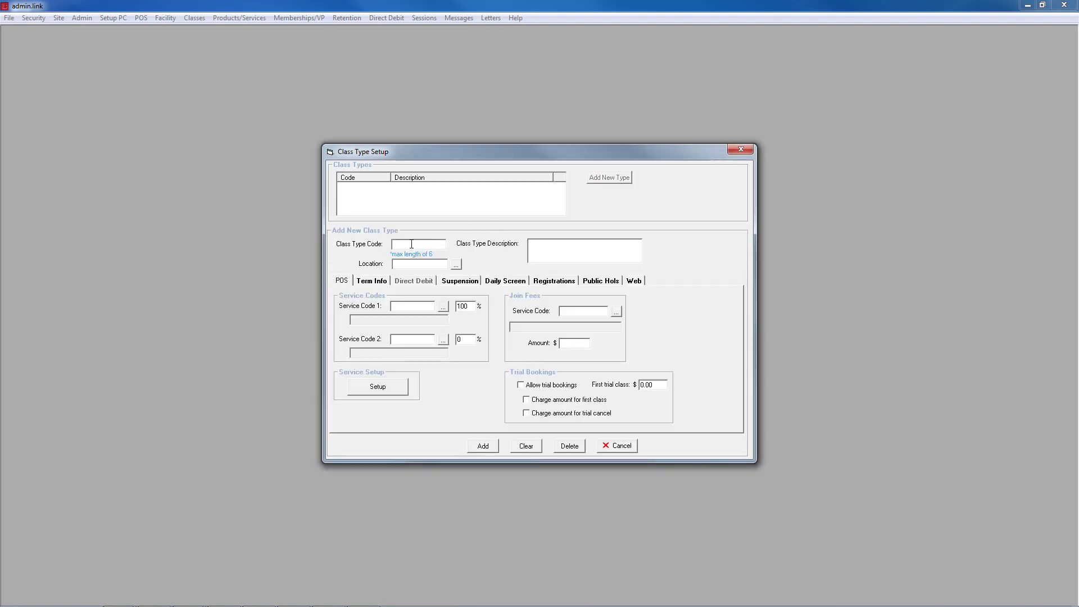
Give the new class type the code LTS, the description LEARN TO SWIM and the location Loc1
{"action": "type", "text": "LTS"}
{"action": "type", "text": "LEARN TO SWIM"}
{"action": "left_click", "coordinate": [456, 264]}
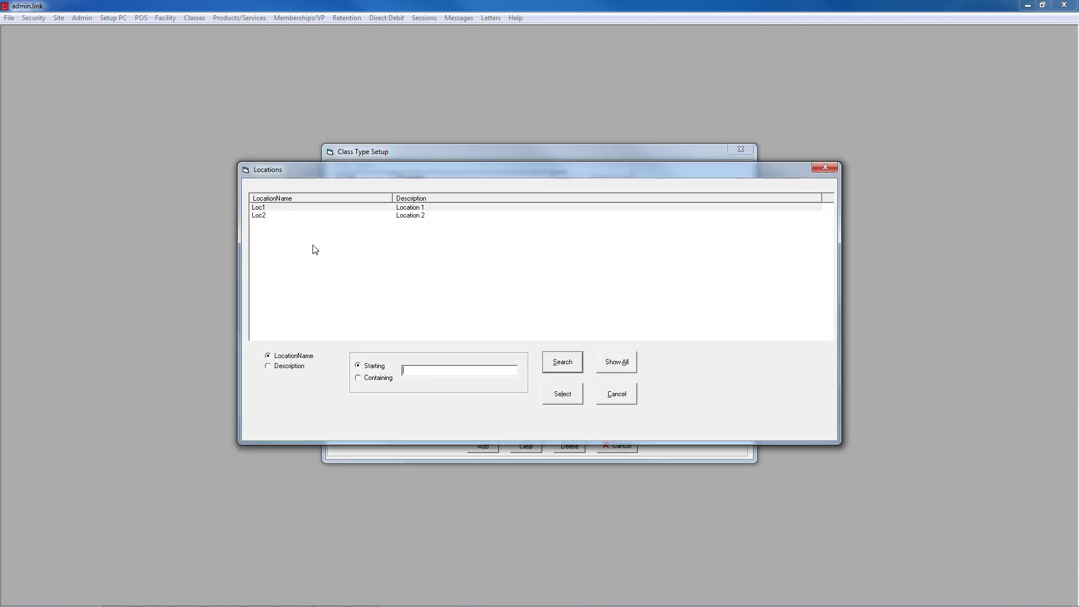
{"action": "double_click", "coordinate": [271, 208]}
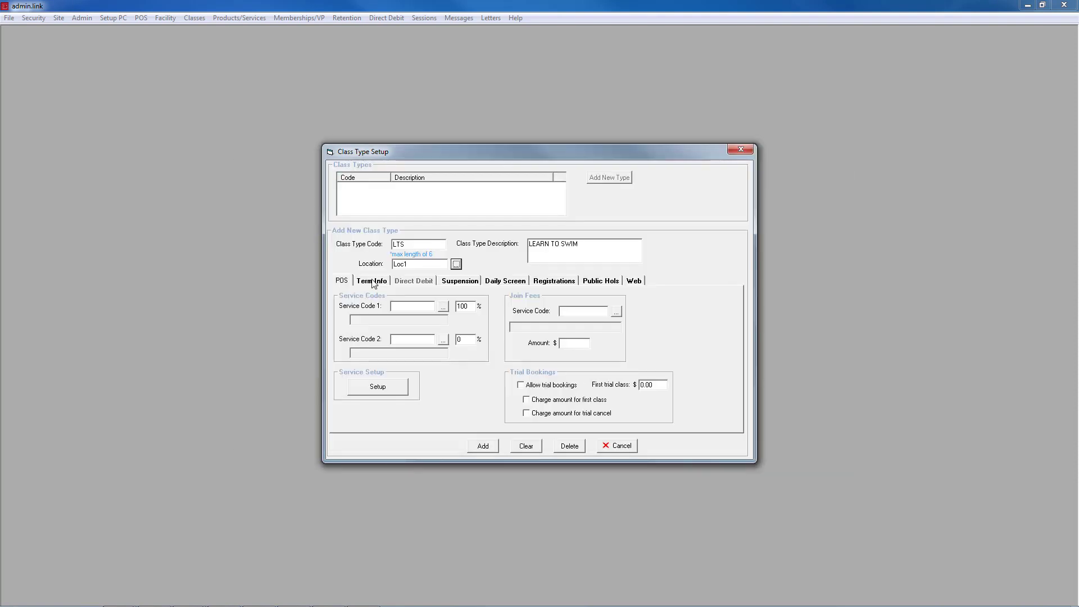
Search the services for descriptions starting with "lts" and assign LTS (S1004) as Service Code 1
{"action": "left_click", "coordinate": [443, 307]}
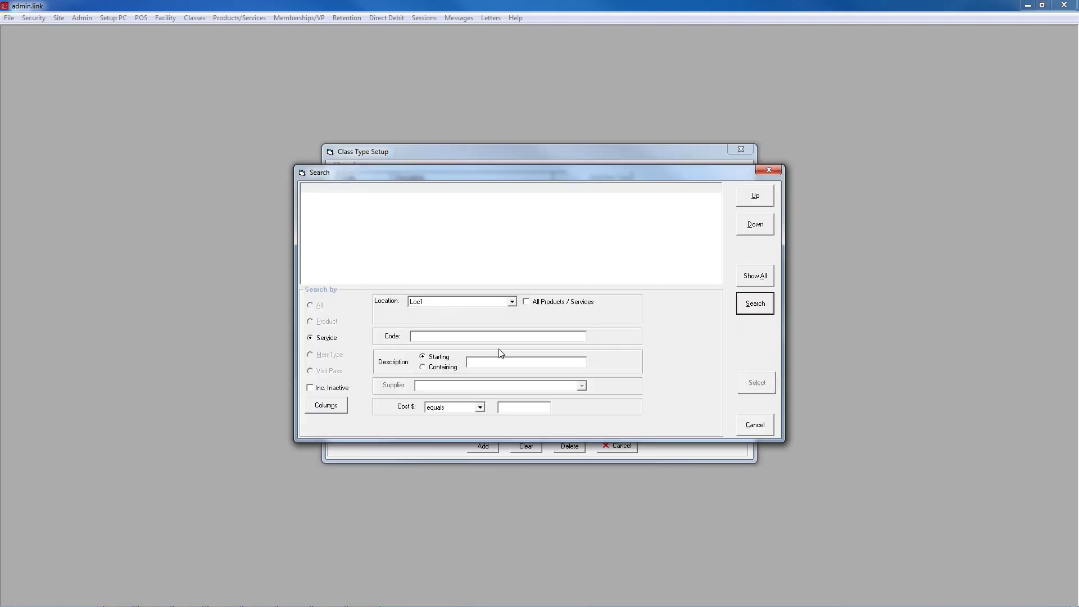
{"action": "key", "text": "Return"}
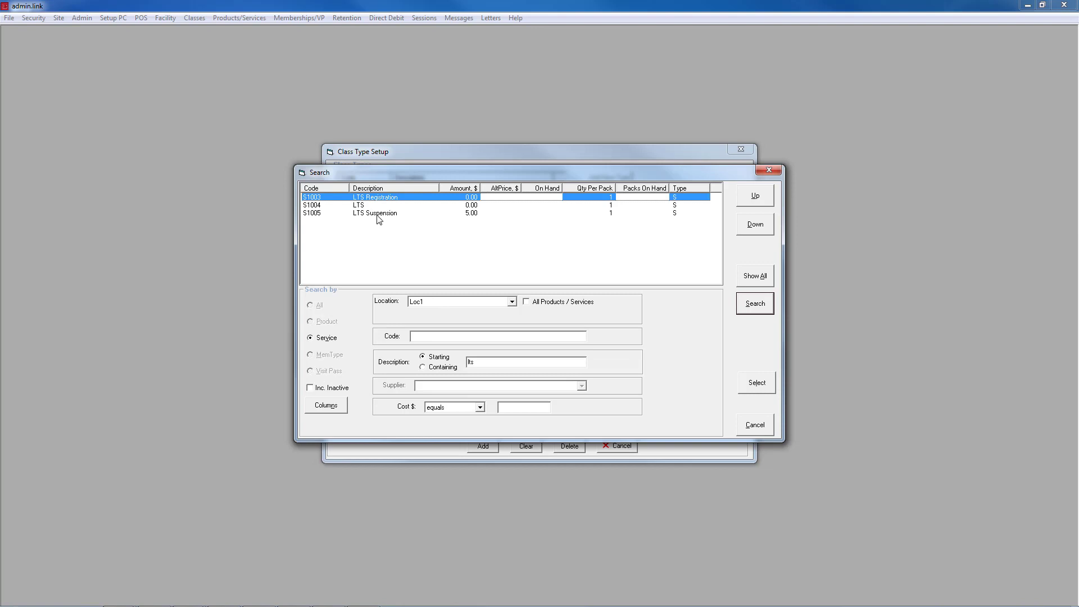
{"action": "double_click", "coordinate": [363, 206]}
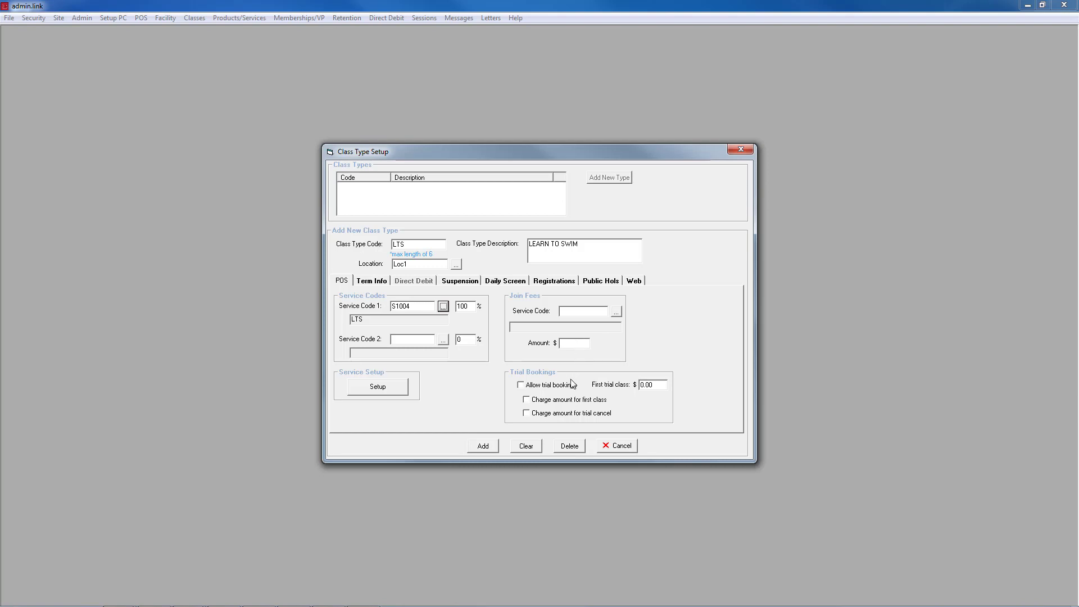
Allow trial bookings with a first trial class price of $10, charging the amount for the first class
{"action": "left_click", "coordinate": [521, 386]}
{"action": "left_click", "coordinate": [661, 385]}
{"action": "type", "text": "10"}
{"action": "left_click", "coordinate": [527, 400]}
Set the booking type to Perpetual and Term together, with Term 1 2017 as current term and Term 2 2017 as next term
{"action": "left_click", "coordinate": [379, 280]}
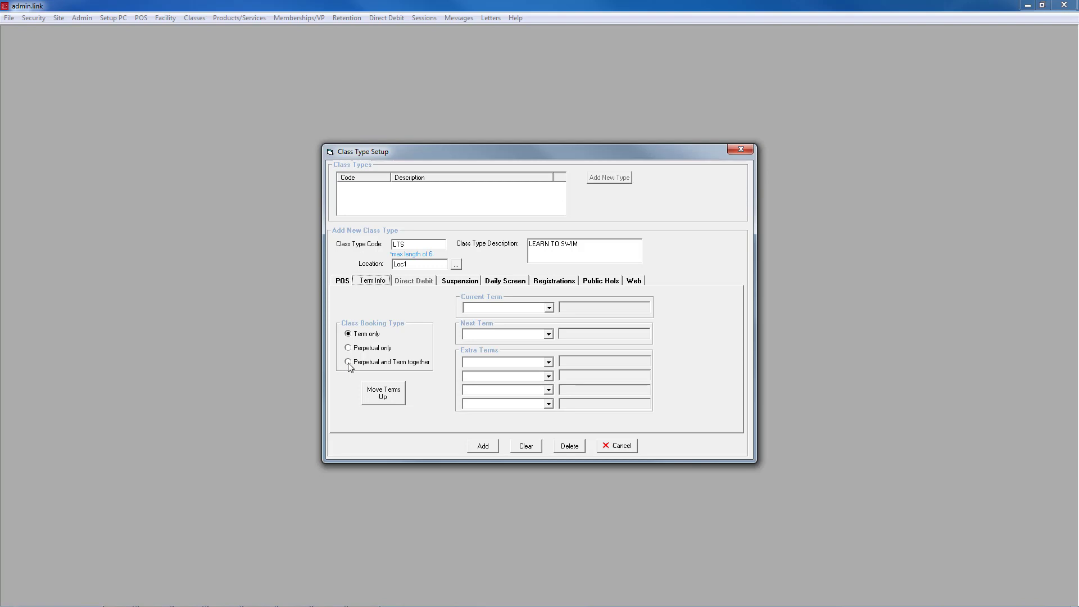
{"action": "left_click", "coordinate": [348, 363]}
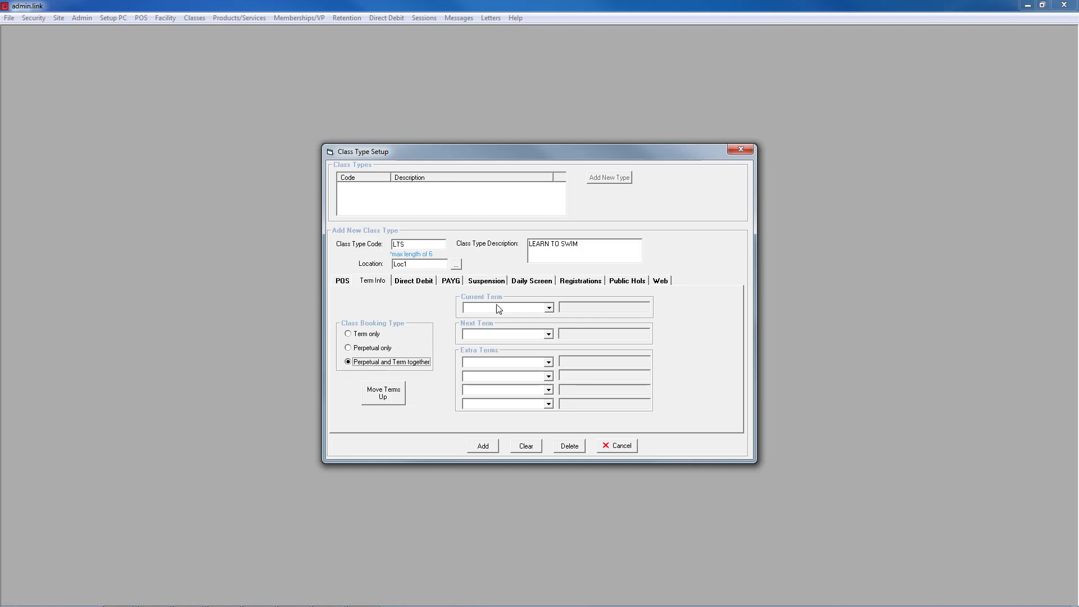
{"action": "left_click", "coordinate": [551, 307]}
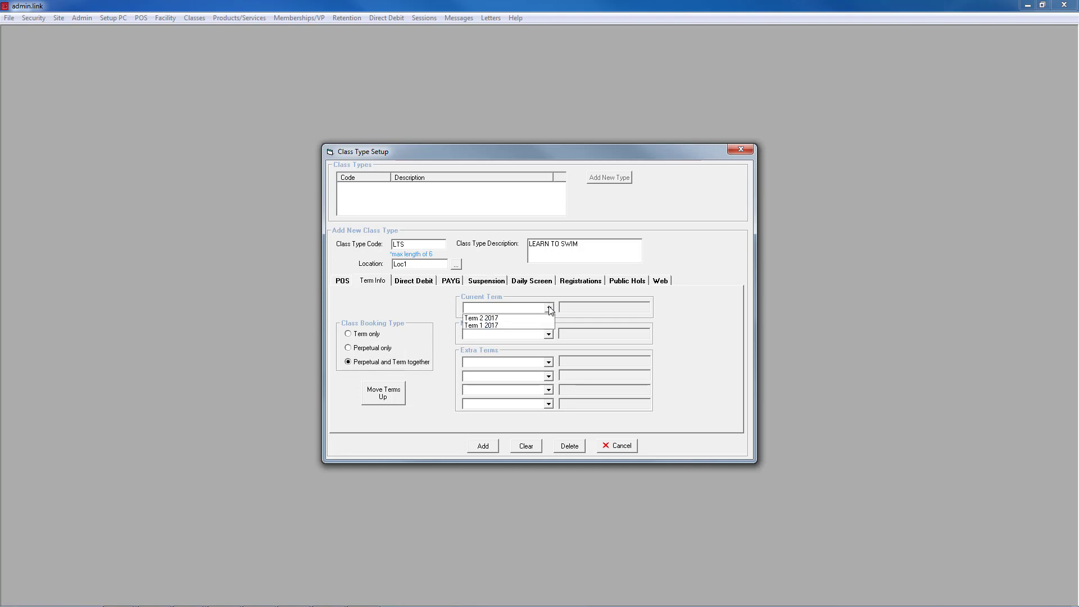
{"action": "left_click", "coordinate": [506, 326]}
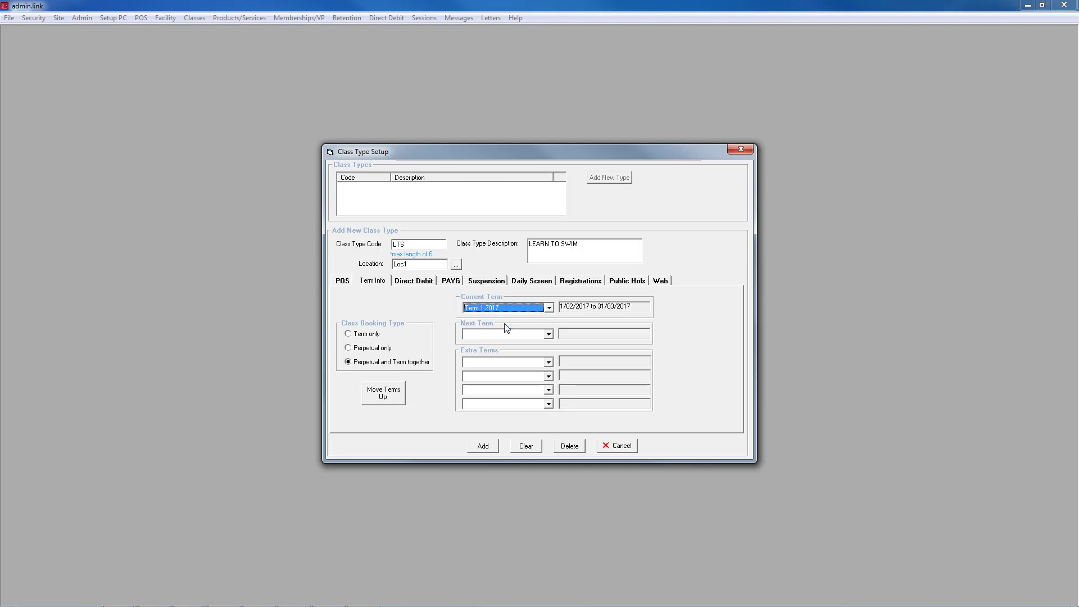
{"action": "left_click", "coordinate": [549, 335]}
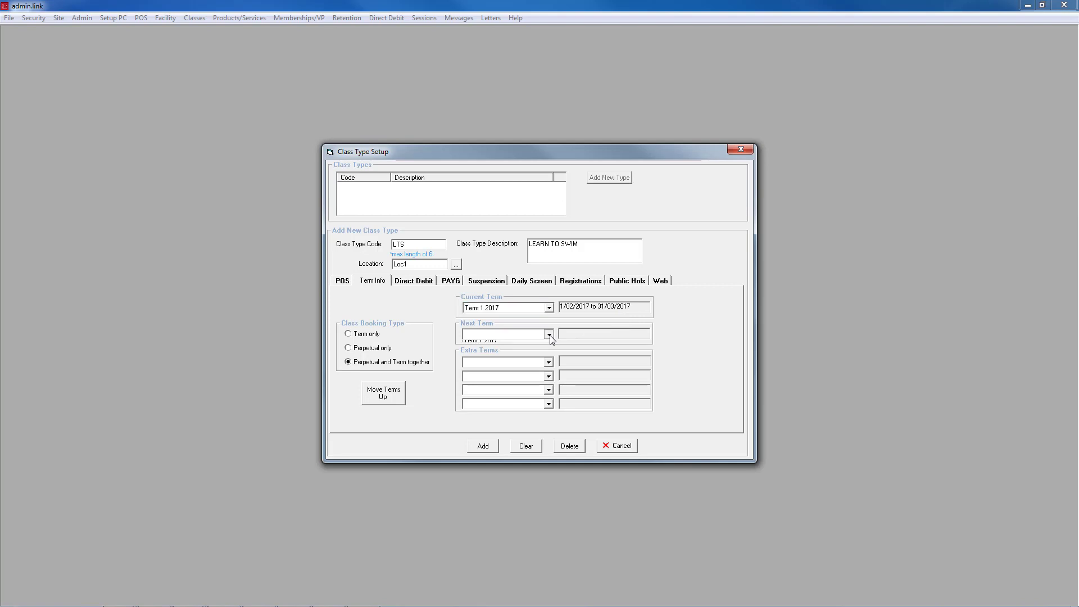
{"action": "left_click", "coordinate": [506, 352]}
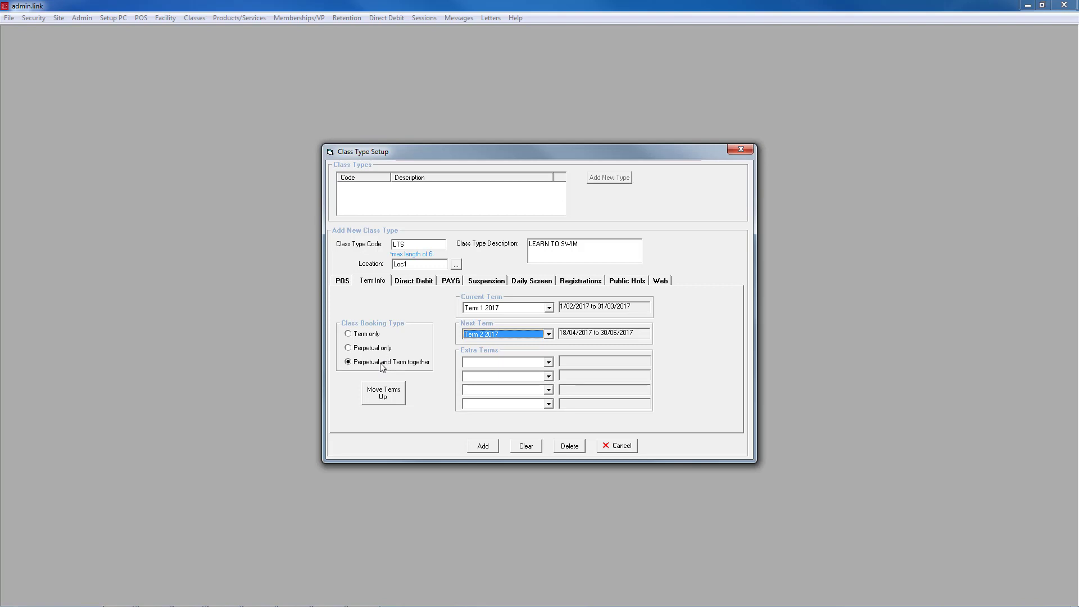
Set the start date of the direct debit schedule to 4 January 2017
{"action": "left_click", "coordinate": [419, 284]}
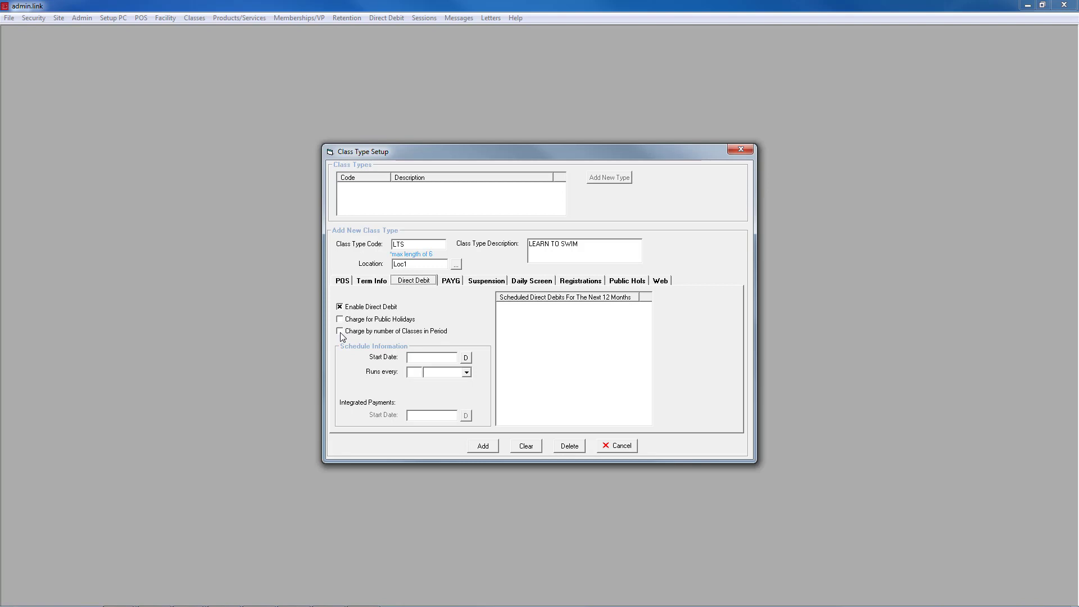
{"action": "left_click", "coordinate": [466, 358]}
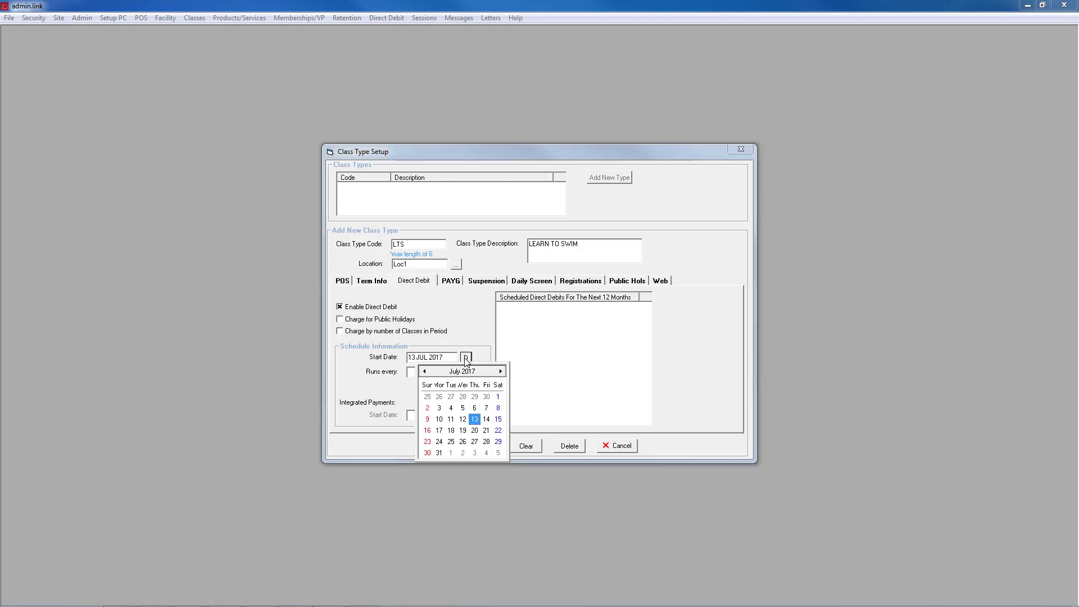
{"action": "left_click", "coordinate": [424, 372]}
{"action": "left_click", "coordinate": [425, 372]}
{"action": "left_click", "coordinate": [424, 372]}
{"action": "left_click", "coordinate": [424, 372]}
{"action": "left_click", "coordinate": [425, 372]}
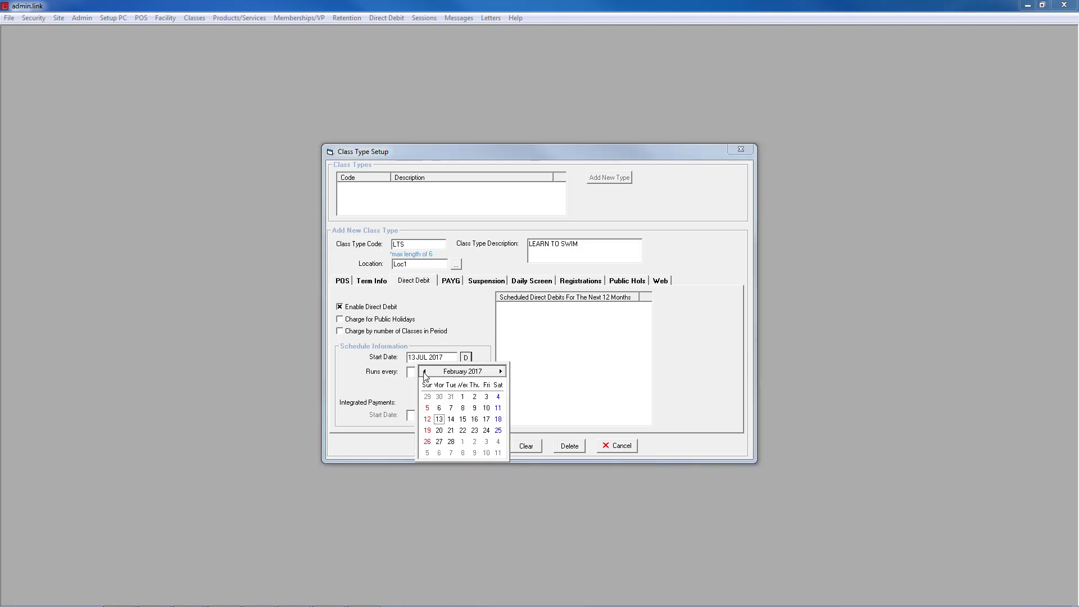
{"action": "left_click", "coordinate": [425, 372]}
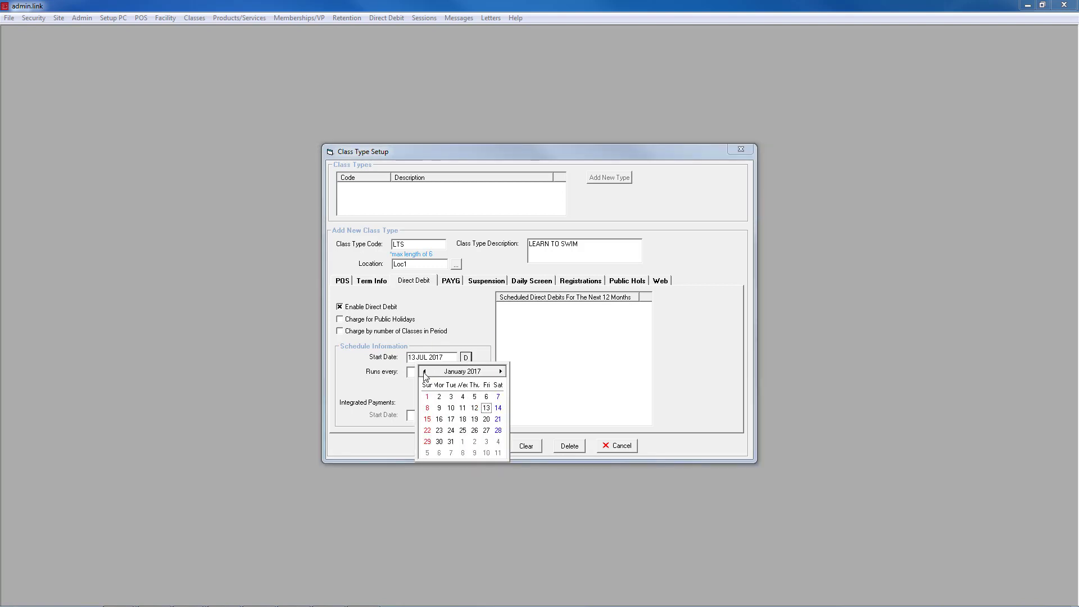
{"action": "left_click", "coordinate": [464, 397]}
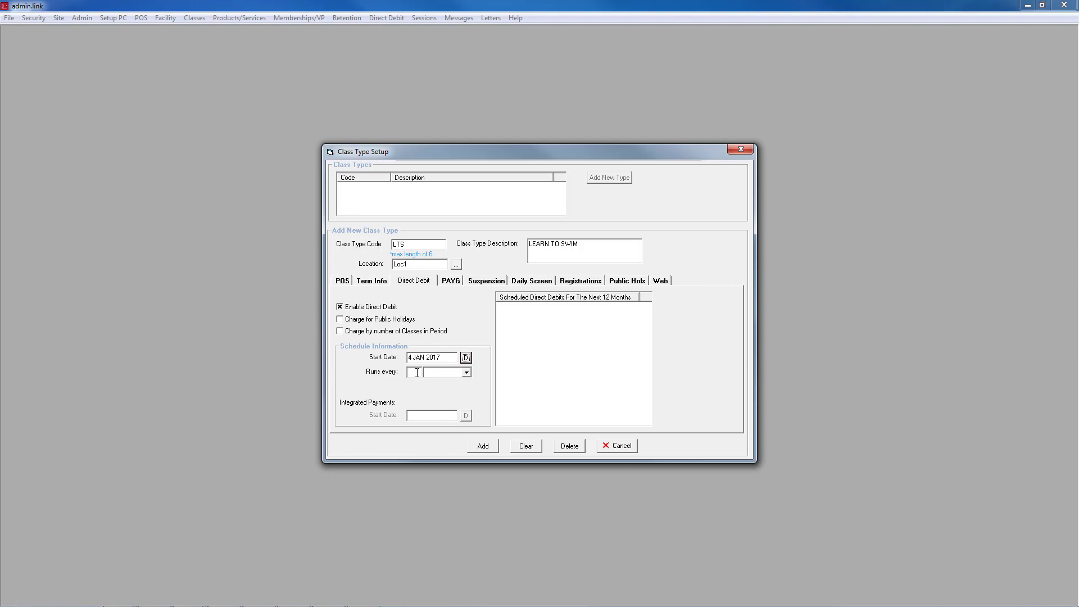
Make the direct debit run every 2 weeks and review the scheduled debit dates for the next 12 months
{"action": "left_click", "coordinate": [417, 372]}
{"action": "type", "text": "2"}
{"action": "left_click", "coordinate": [456, 372]}
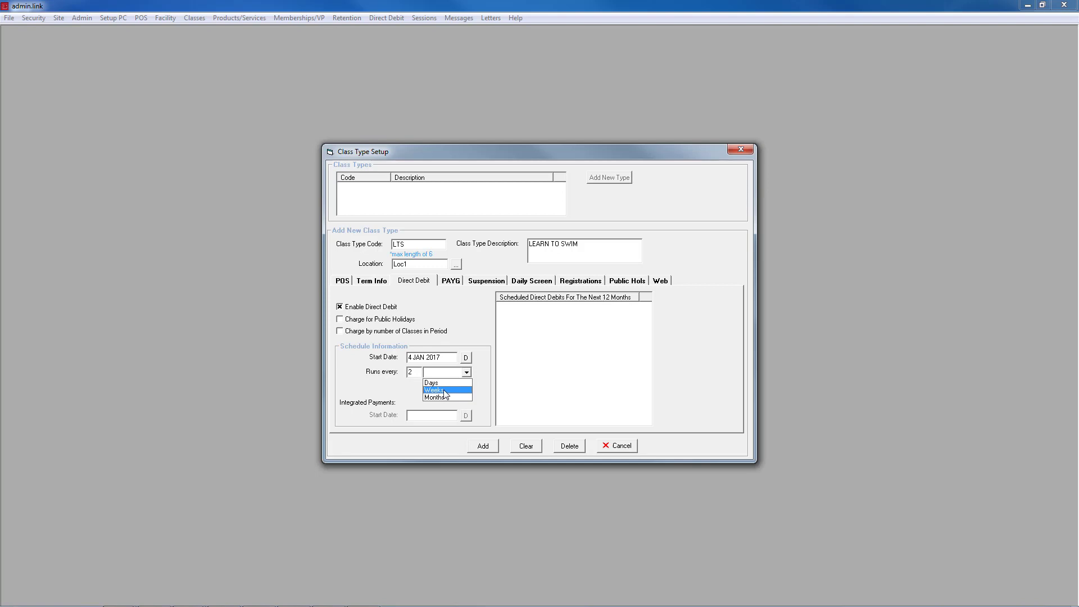
{"action": "left_click", "coordinate": [444, 392]}
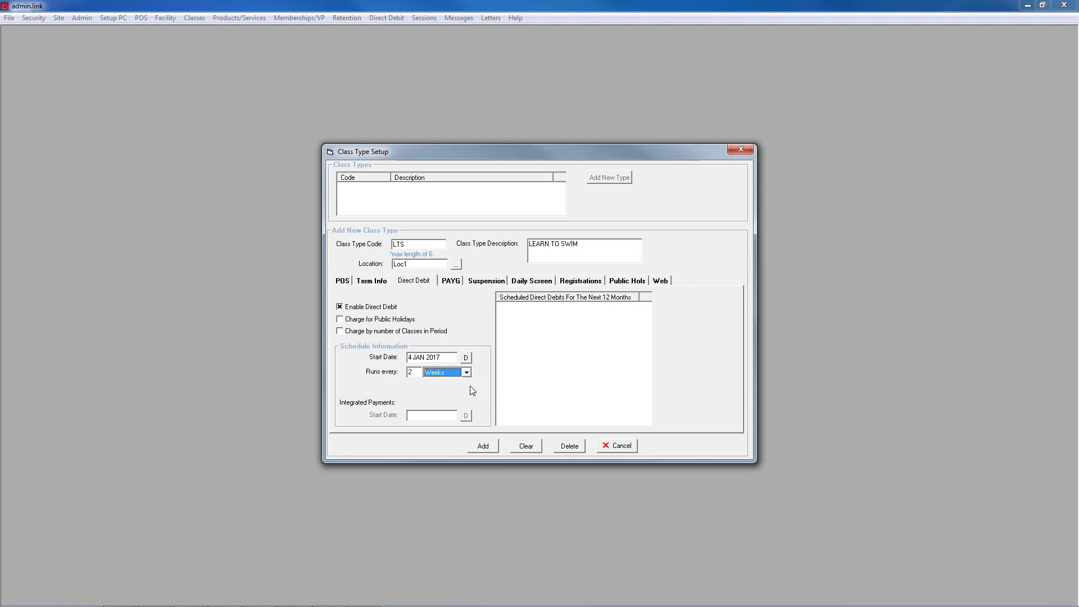
{"action": "left_click", "coordinate": [512, 338]}
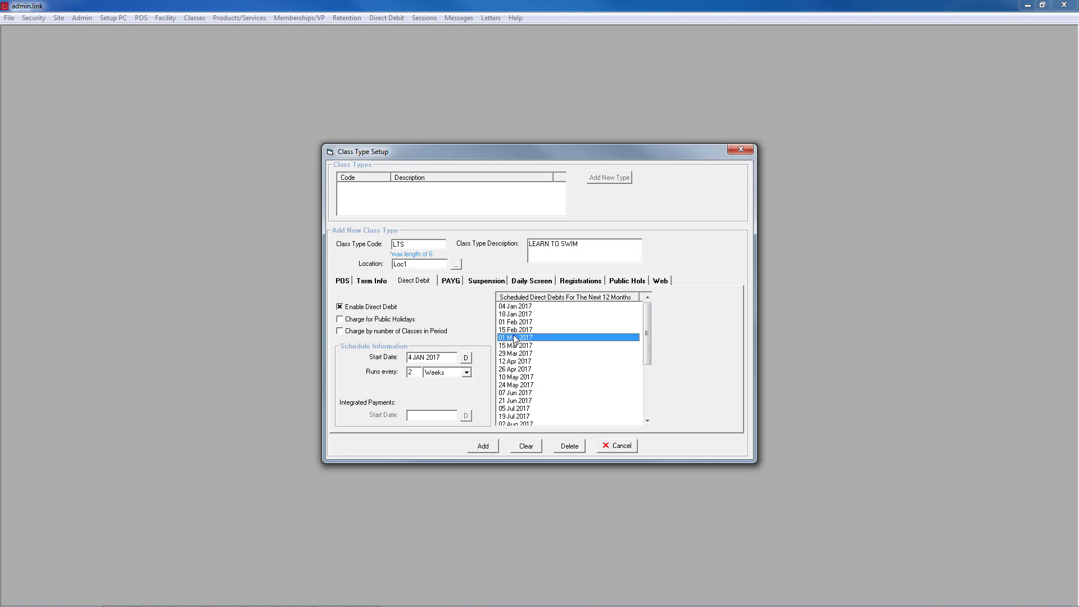
{"action": "mouse_move", "coordinate": [646, 314]}
{"action": "left_mouse_down"}
{"action": "mouse_move", "coordinate": [650, 380]}
{"action": "mouse_move", "coordinate": [651, 302]}
{"action": "left_mouse_up"}
Assign the LTS Suspension service (S1005) to the suspension fees and set the fee amount to 5
{"action": "left_click", "coordinate": [488, 282]}
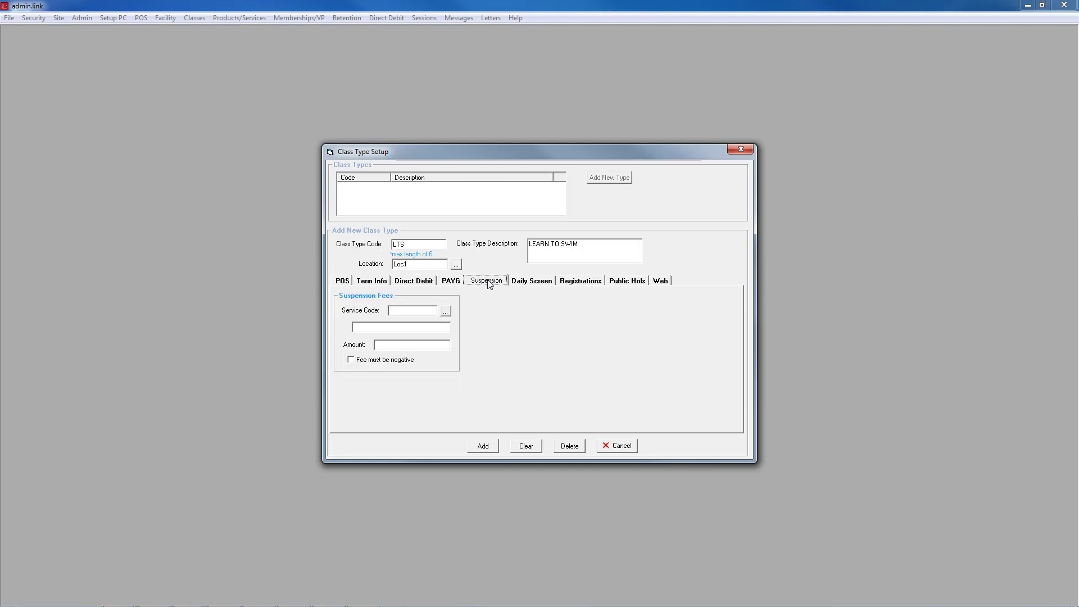
{"action": "left_click", "coordinate": [445, 312]}
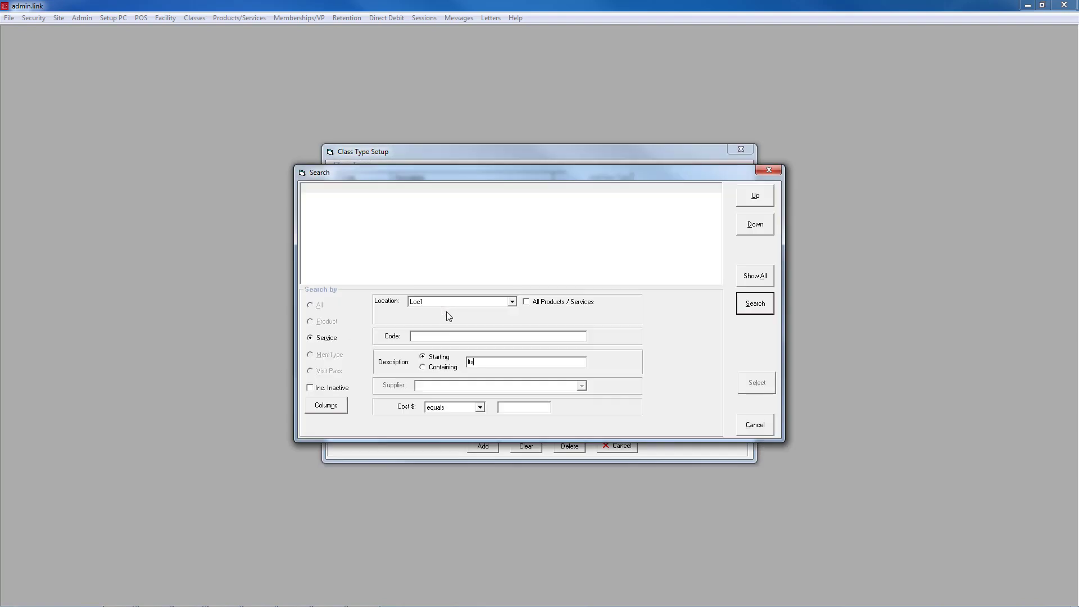
{"action": "key", "text": "Return"}
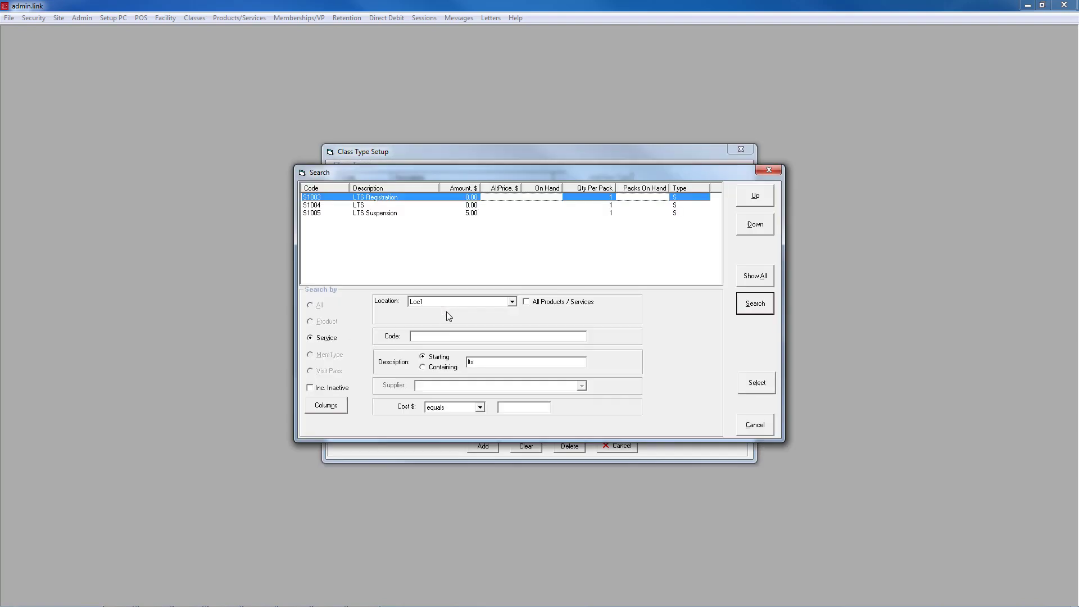
{"action": "double_click", "coordinate": [383, 213]}
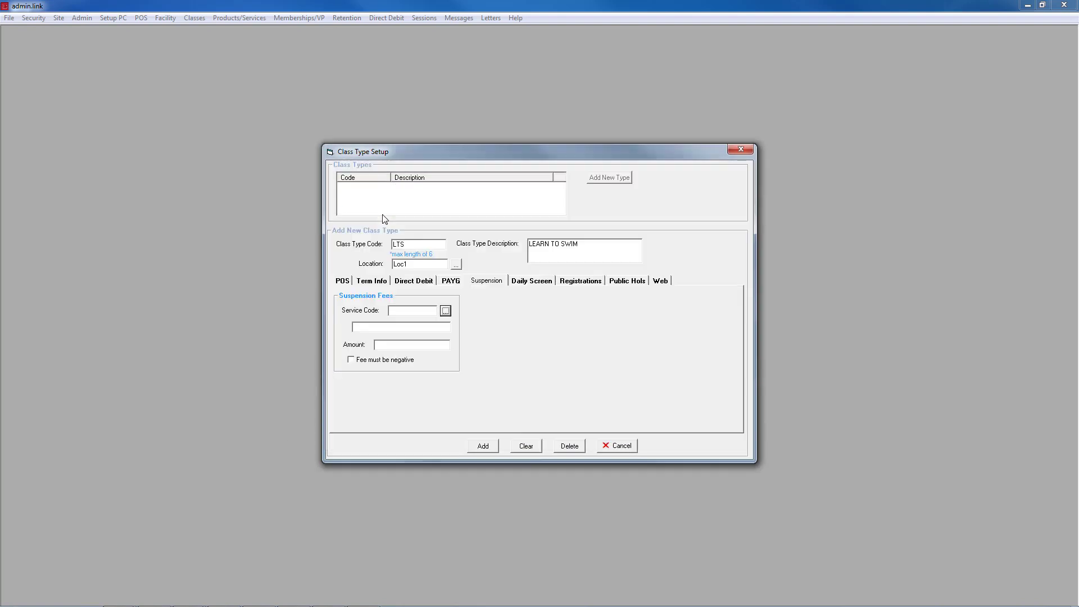
{"action": "left_click", "coordinate": [409, 345]}
{"action": "type", "text": "5"}
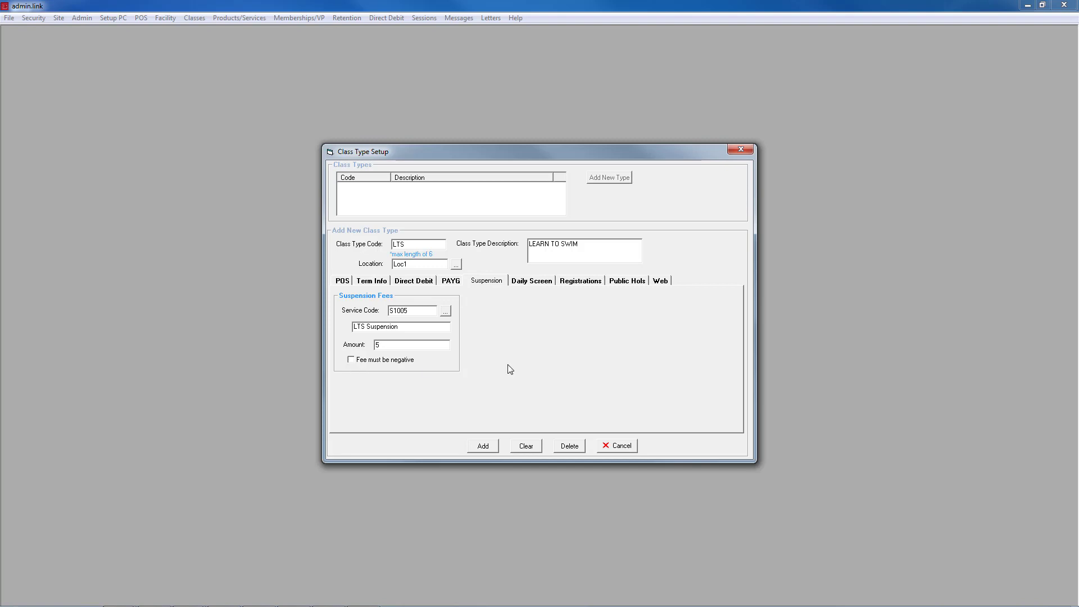
Set the daily screen's minimum number of minutes per interval to display to 30
{"action": "left_click", "coordinate": [534, 281]}
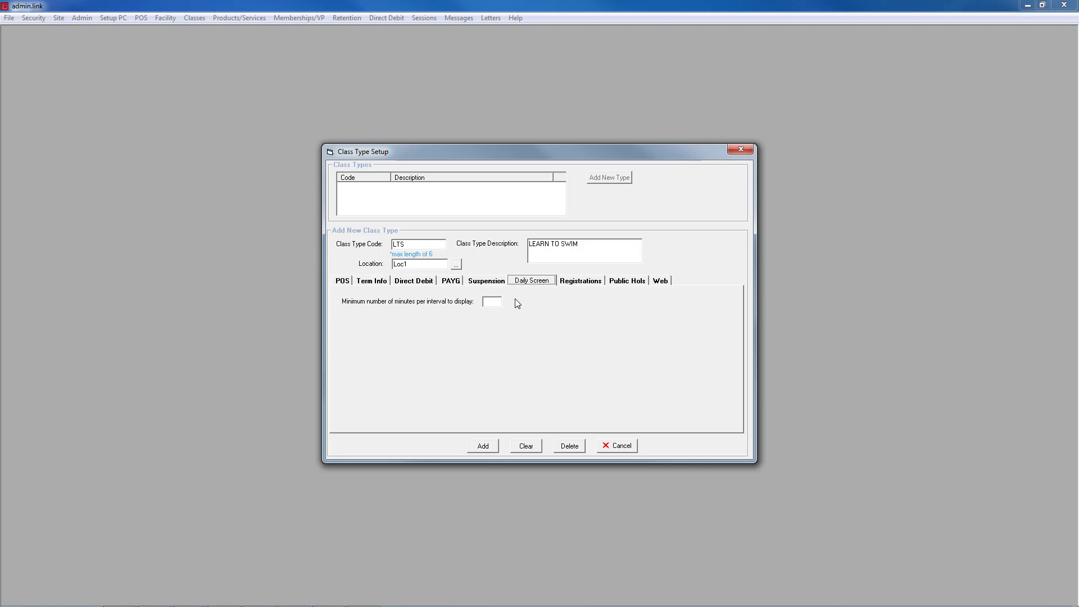
{"action": "left_click", "coordinate": [488, 304]}
{"action": "type", "text": "30"}
Add LTSREG as a required registration for the LTS class type
{"action": "left_click", "coordinate": [593, 283]}
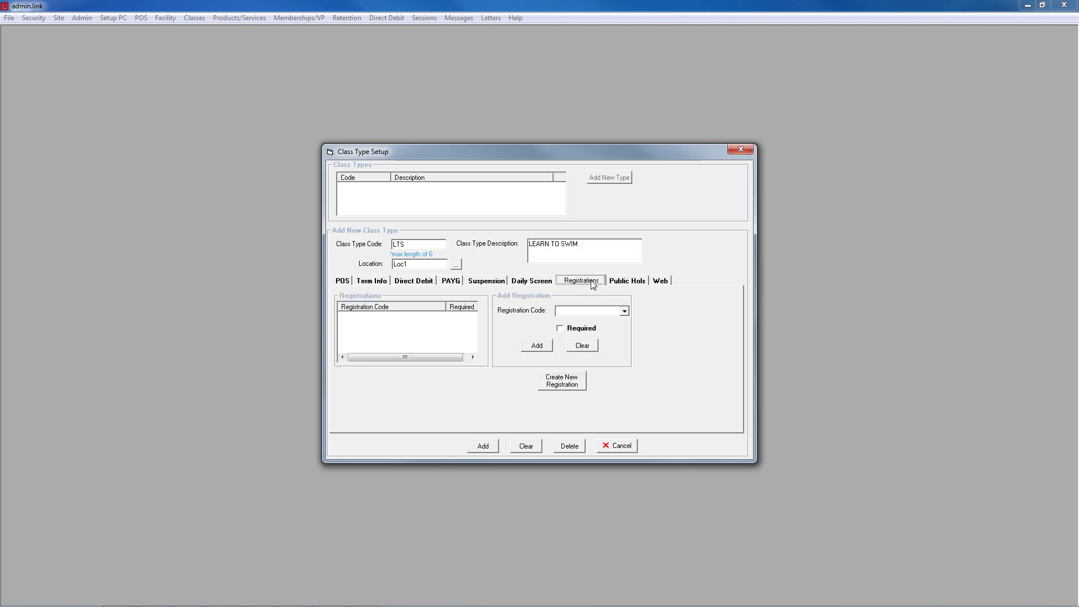
{"action": "left_click", "coordinate": [624, 311]}
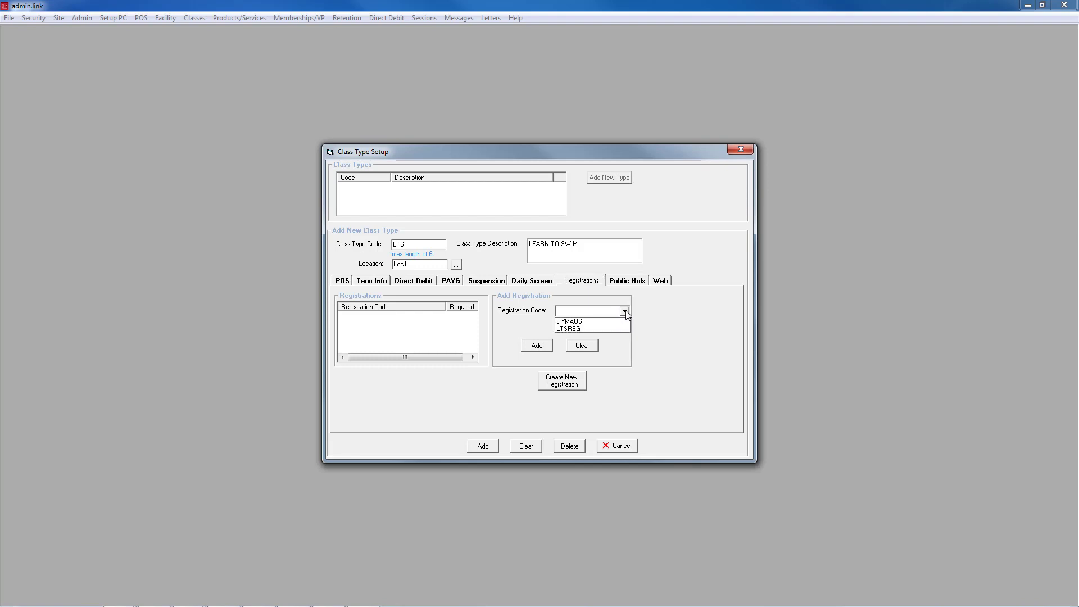
{"action": "left_click", "coordinate": [578, 330]}
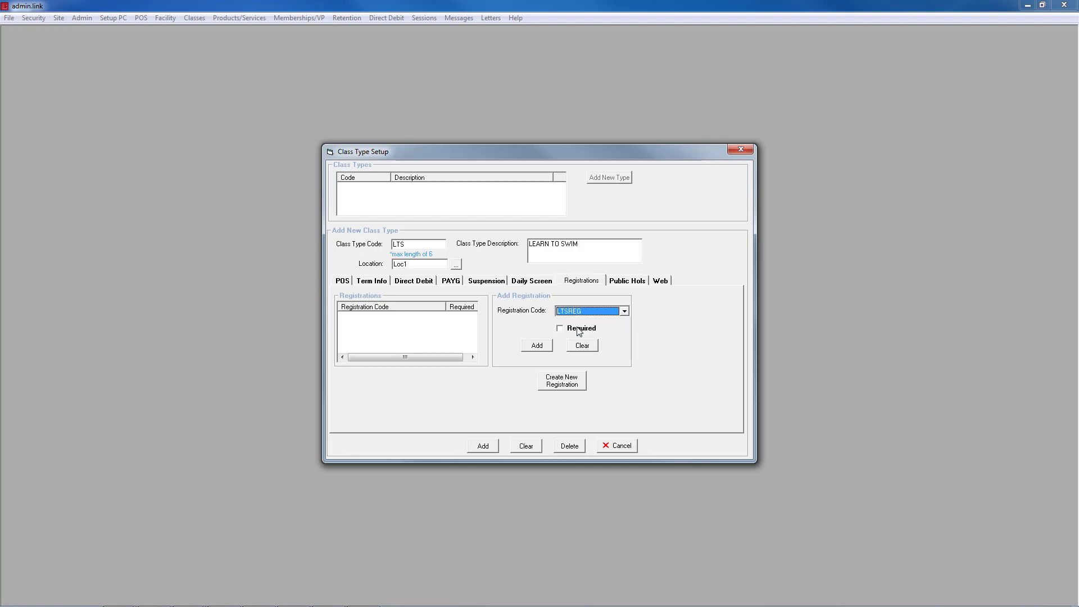
{"action": "left_click", "coordinate": [563, 385]}
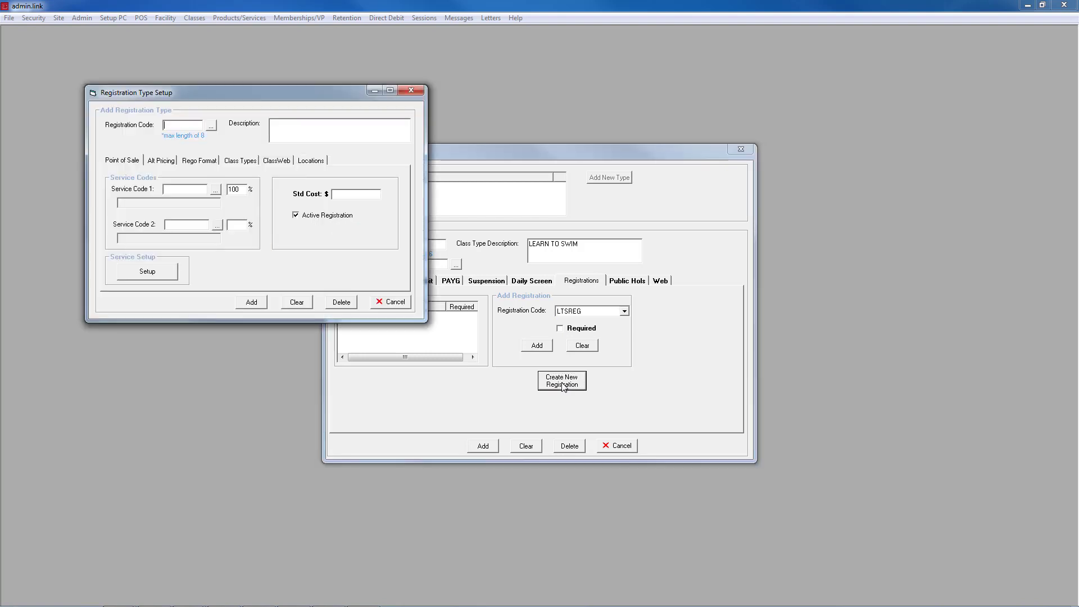
{"action": "left_click", "coordinate": [396, 307]}
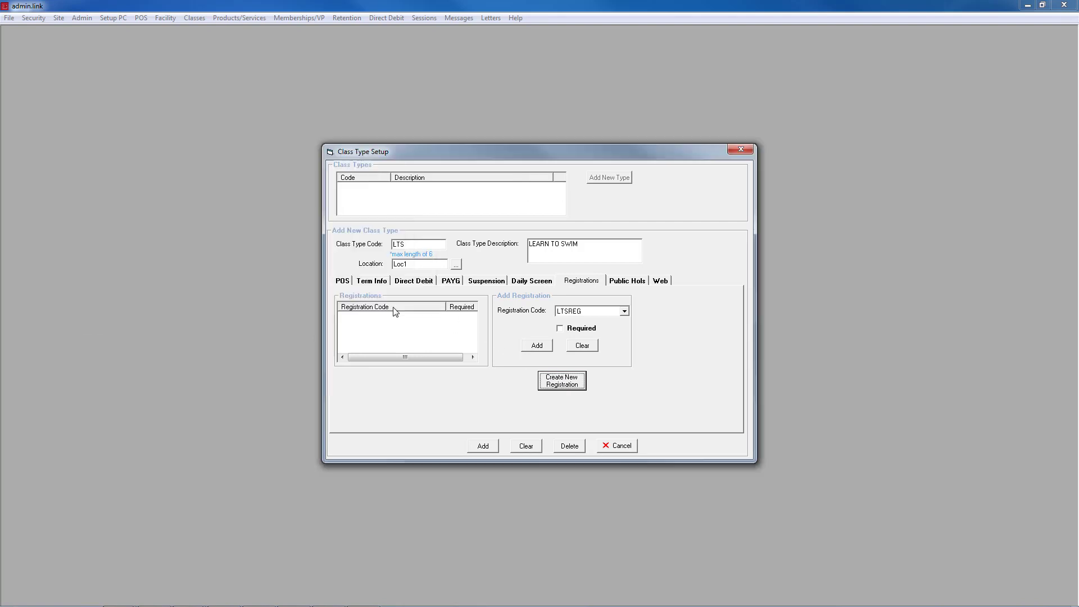
{"action": "left_click", "coordinate": [600, 313]}
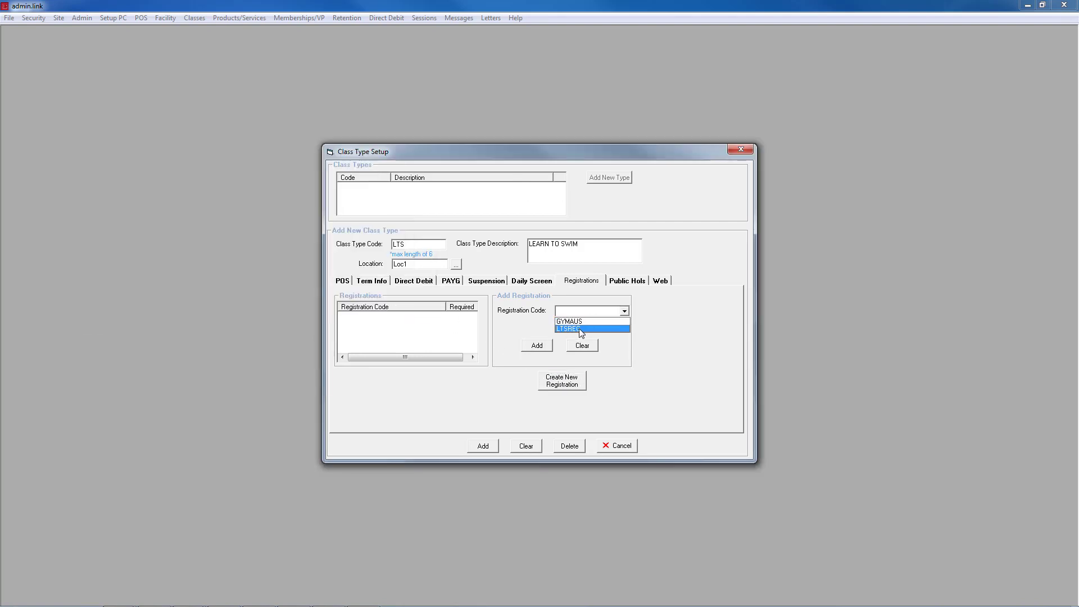
{"action": "left_click", "coordinate": [617, 327]}
{"action": "left_click", "coordinate": [562, 331]}
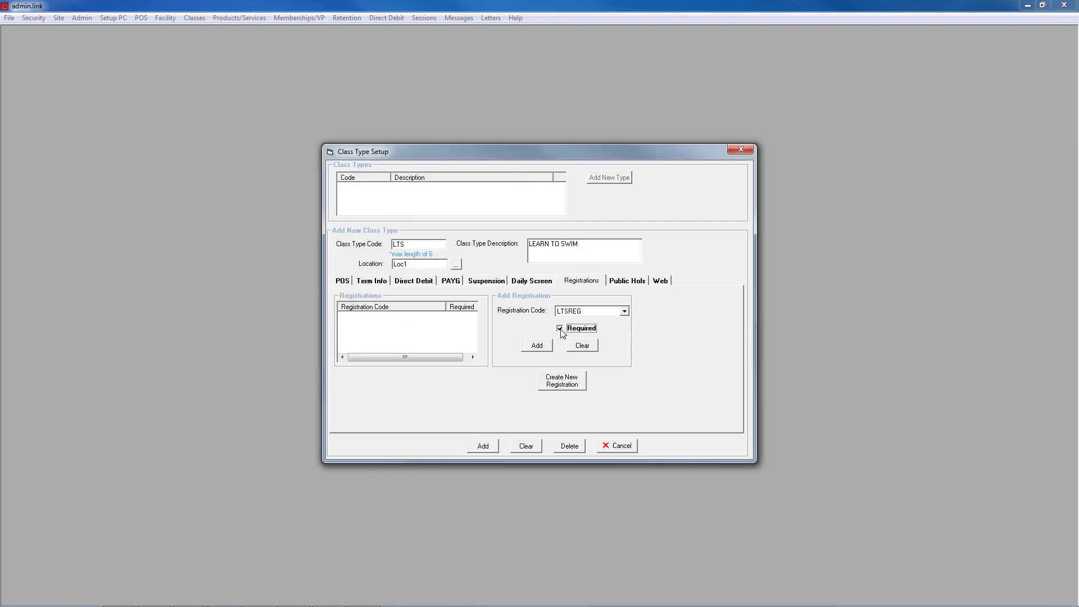
{"action": "left_click", "coordinate": [538, 346]}
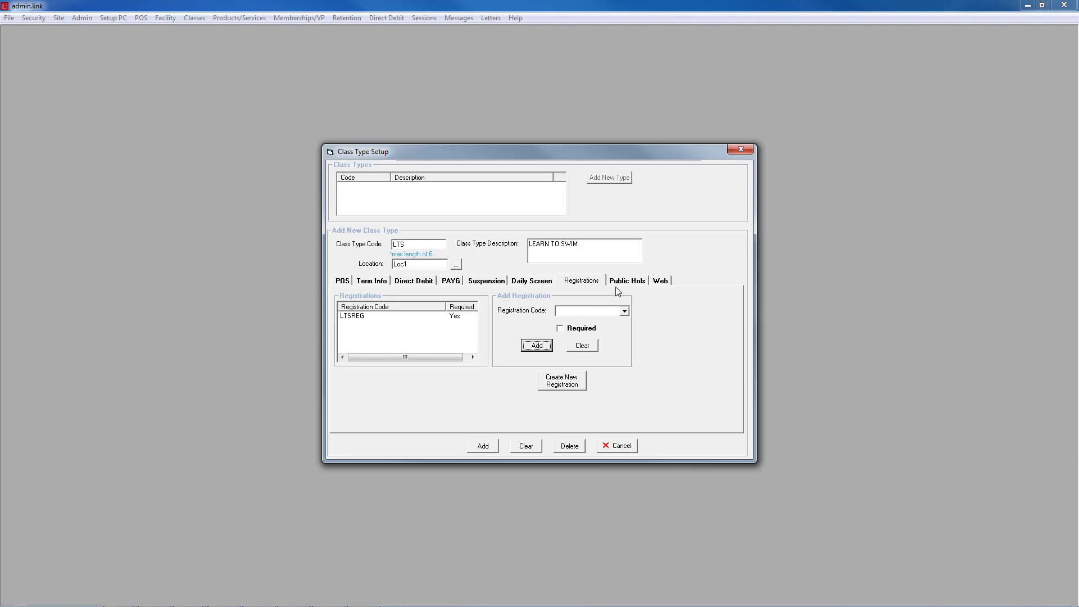
Add the POOL activity to the public holiday settings of the LTS class type
{"action": "left_click", "coordinate": [635, 287]}
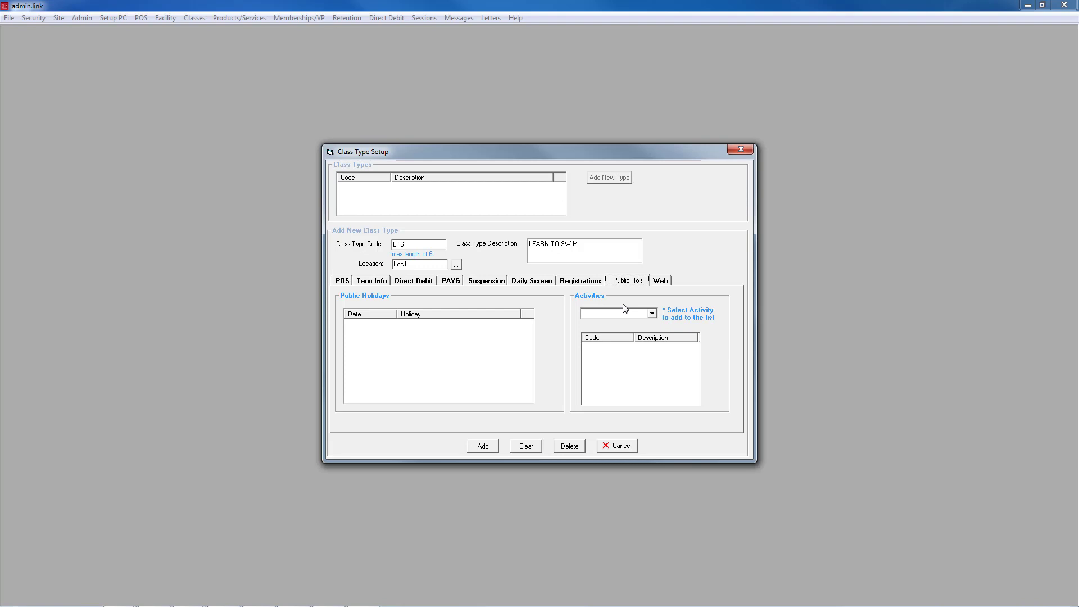
{"action": "left_click", "coordinate": [653, 313]}
{"action": "left_click", "coordinate": [653, 314]}
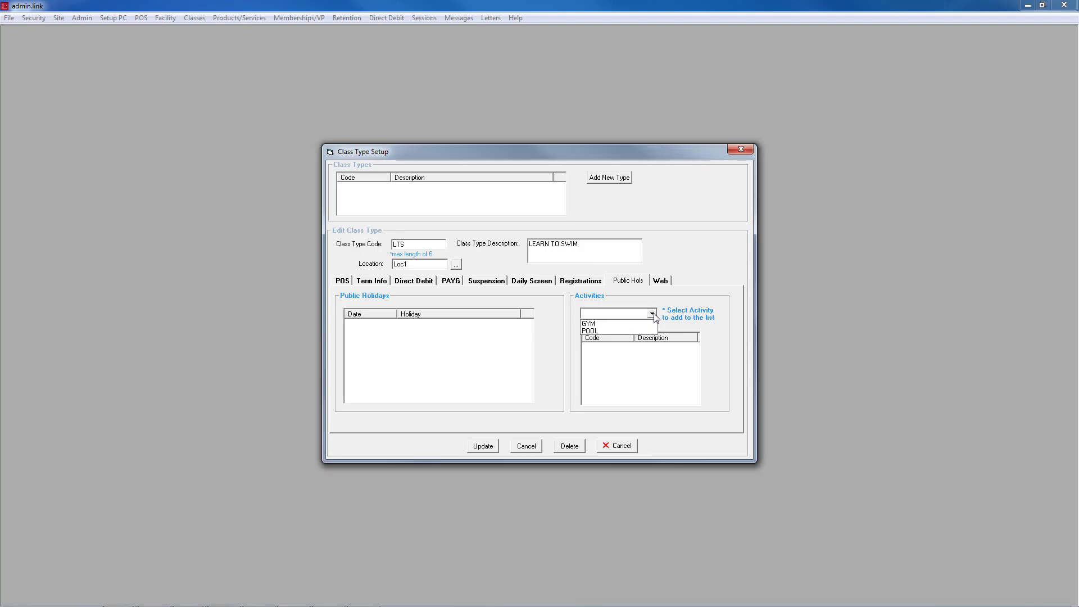
{"action": "left_click", "coordinate": [616, 331]}
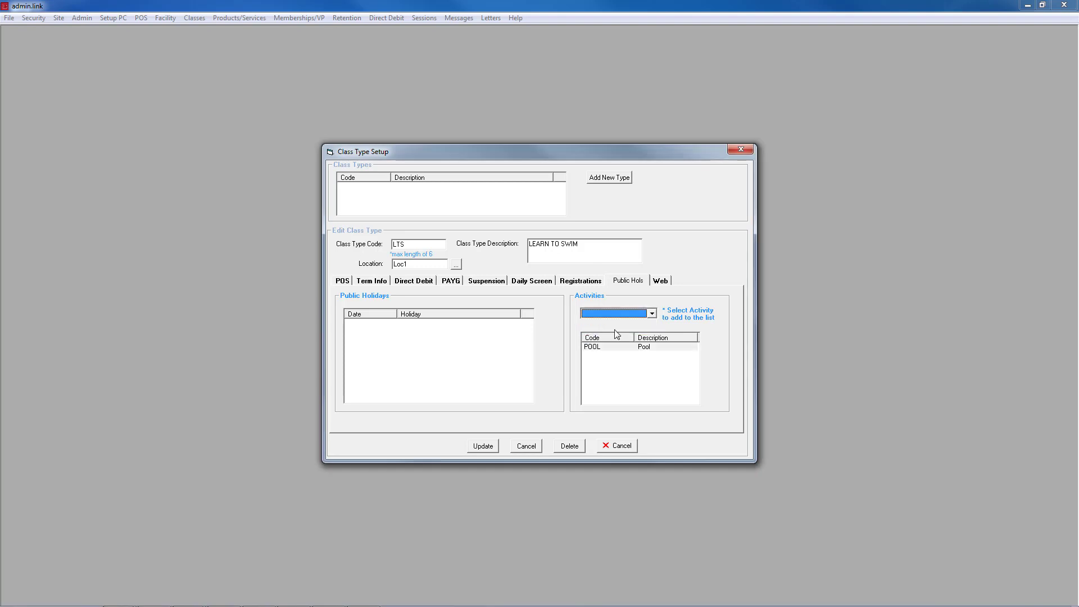
Review the web settings and save the new LTS class type, reopening it once to update it
{"action": "left_click", "coordinate": [657, 285]}
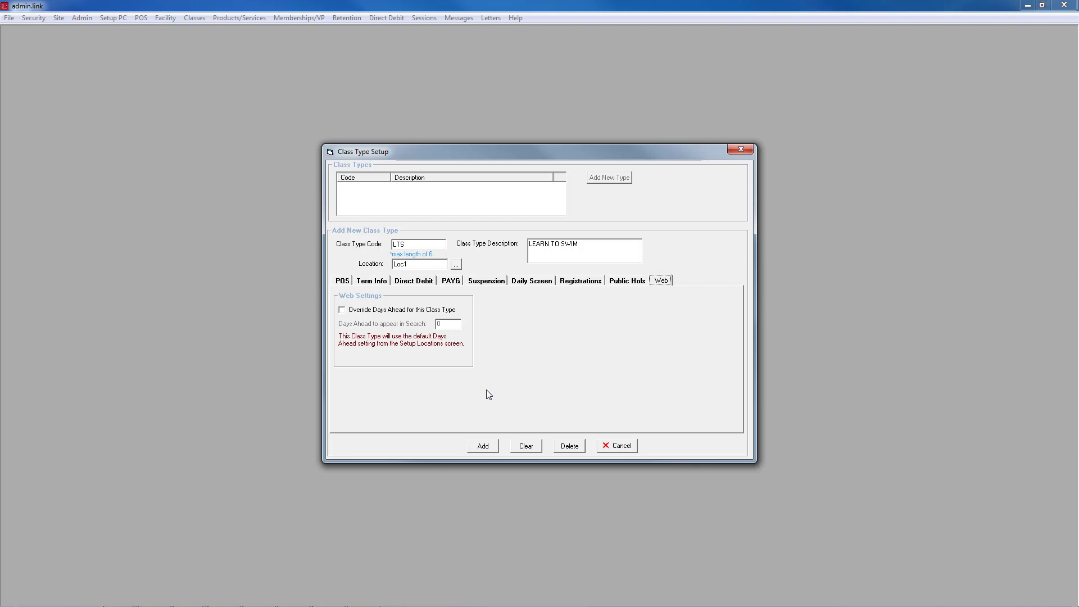
{"action": "left_click", "coordinate": [483, 447]}
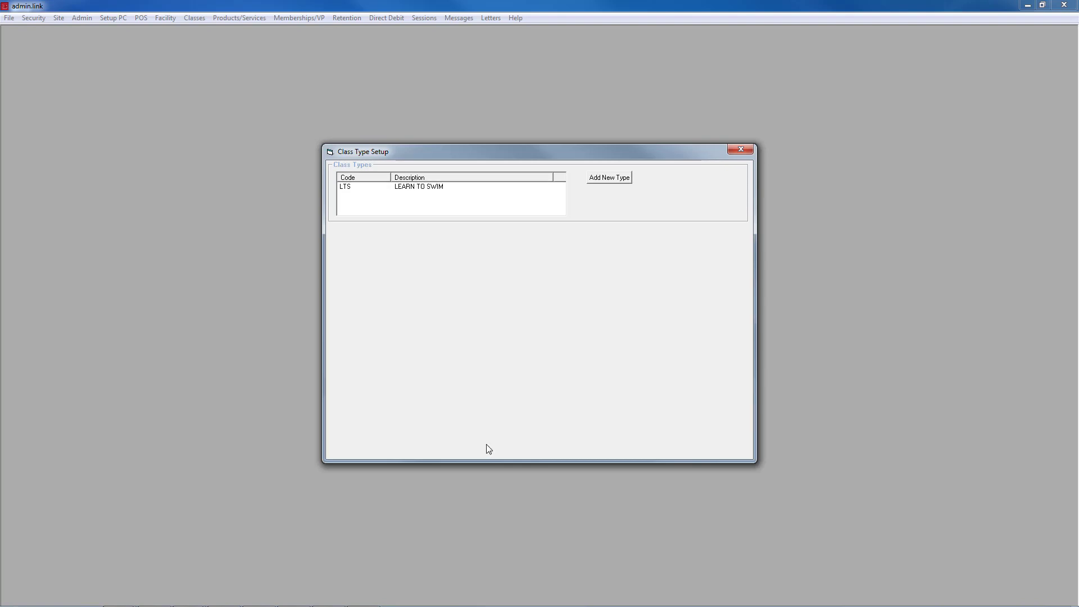
{"action": "left_click", "coordinate": [437, 186]}
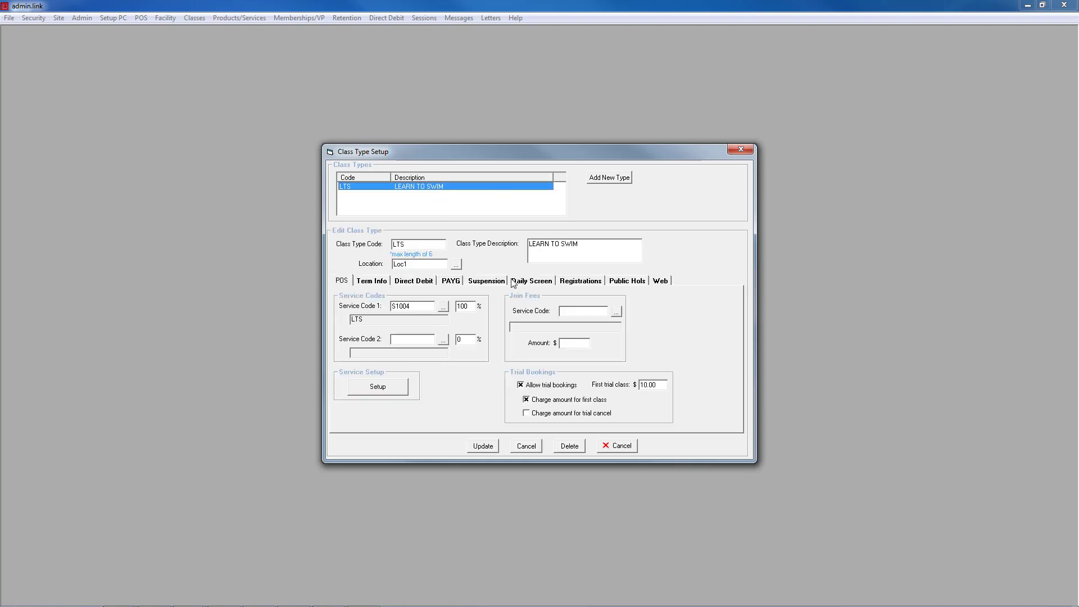
{"action": "left_click", "coordinate": [485, 447]}
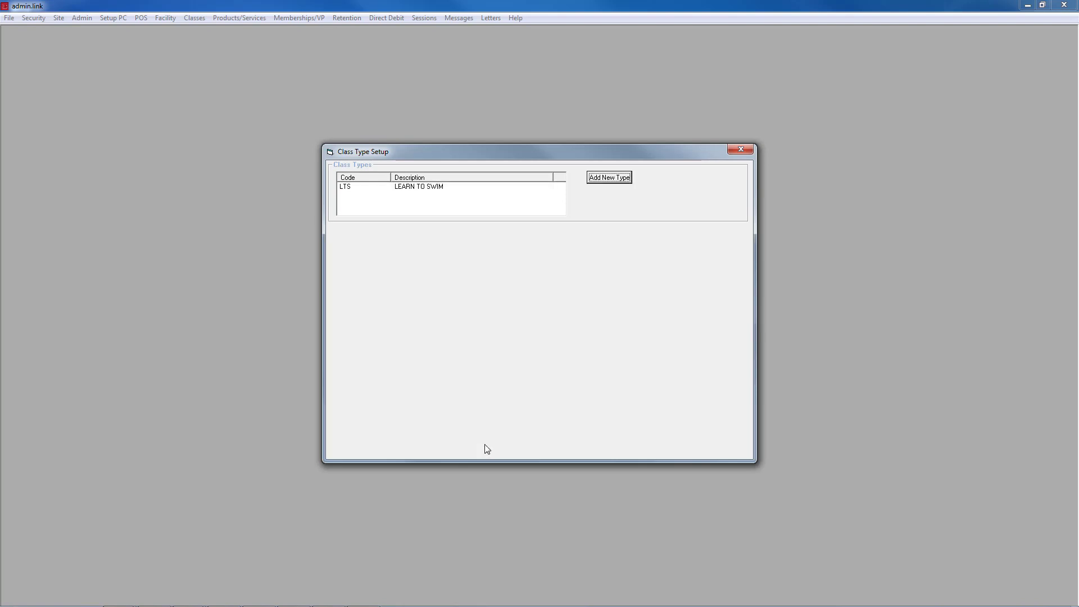
Start a new Squad class type with code SQUAD1, description SWIM SQUAD 1 and location Loc1
{"action": "left_click", "coordinate": [610, 177]}
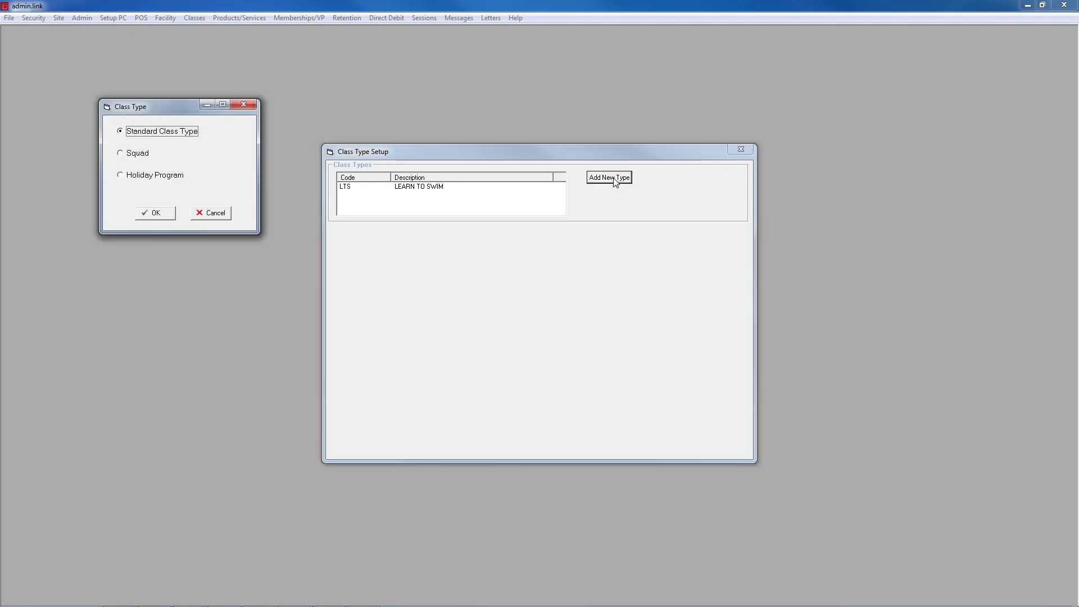
{"action": "left_click", "coordinate": [121, 155]}
{"action": "left_click", "coordinate": [159, 212]}
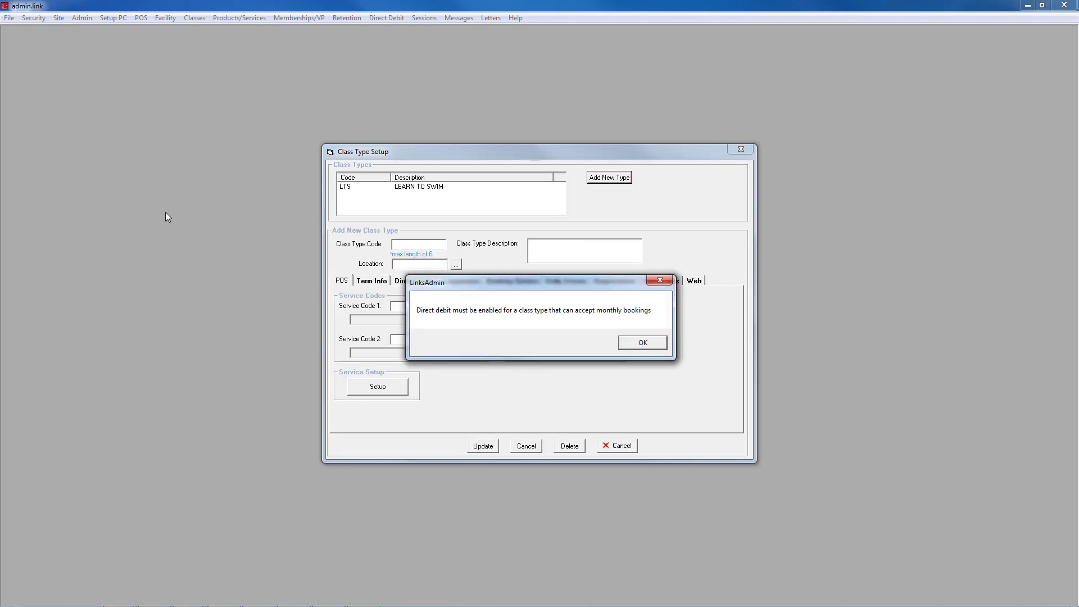
{"action": "left_click", "coordinate": [641, 343]}
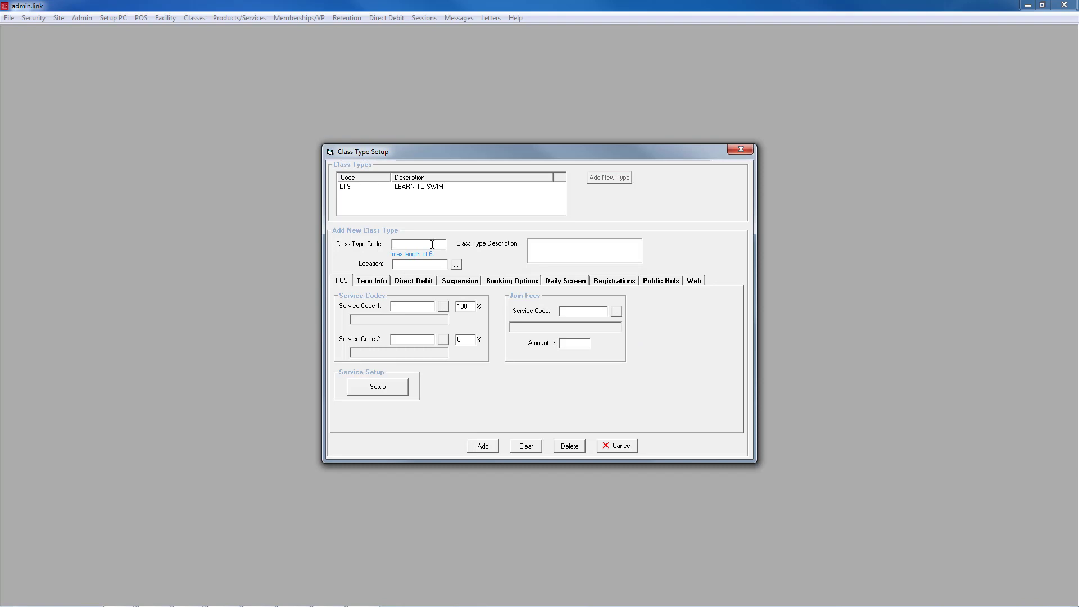
{"action": "type", "text": "SQUAD1"}
{"action": "left_click", "coordinate": [535, 244]}
{"action": "type", "text": "SWIM SQUAD 1"}
{"action": "left_click", "coordinate": [456, 264]}
{"action": "double_click", "coordinate": [319, 209]}
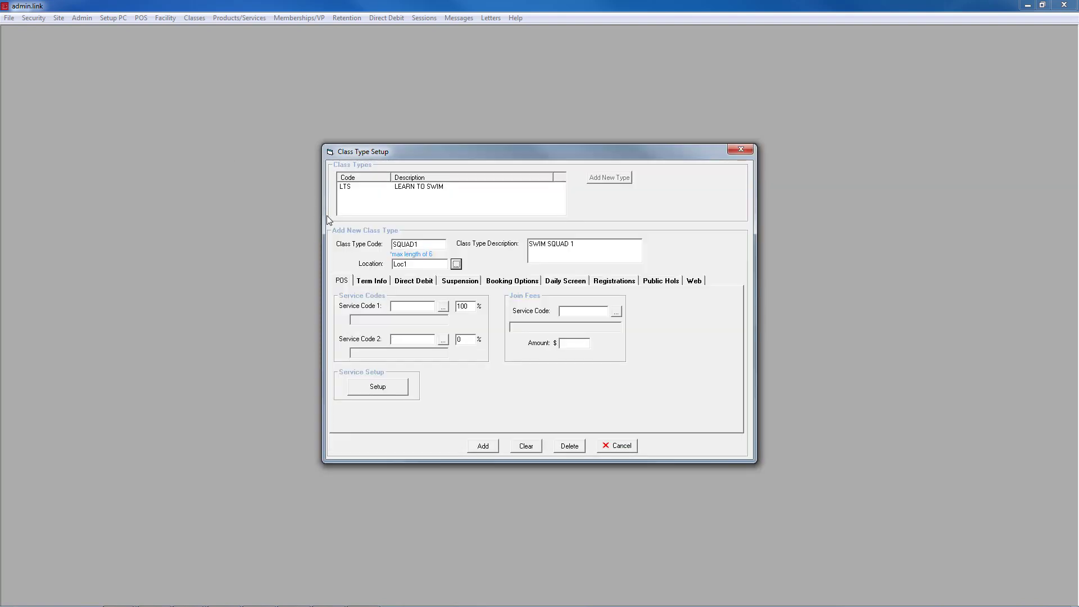
Assign the LTS service (S1004) as the squad's first service code and review its class booking type
{"action": "left_click", "coordinate": [445, 308]}
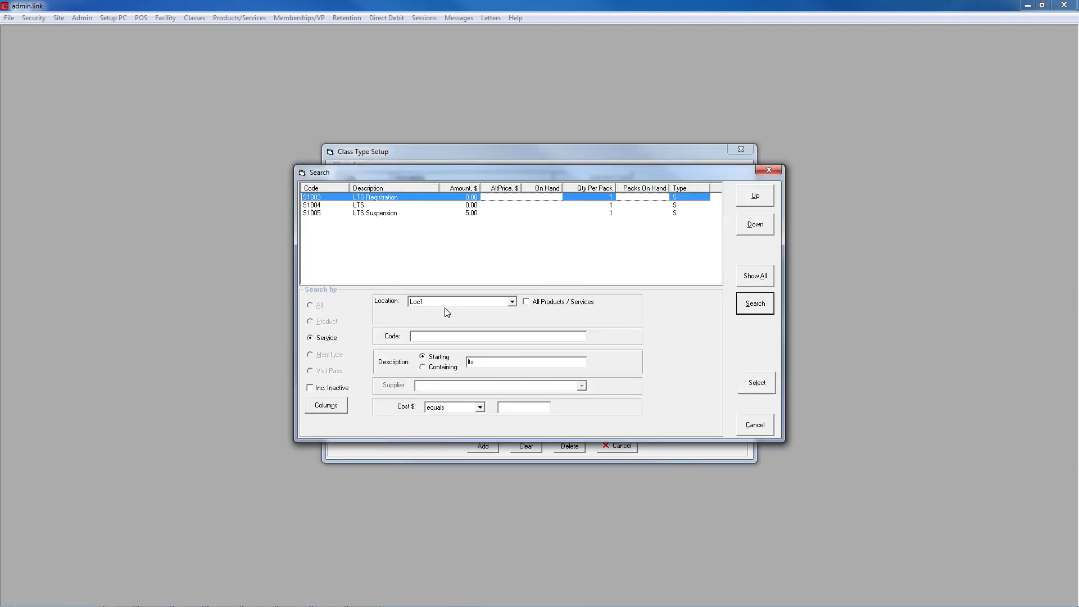
{"action": "double_click", "coordinate": [360, 207]}
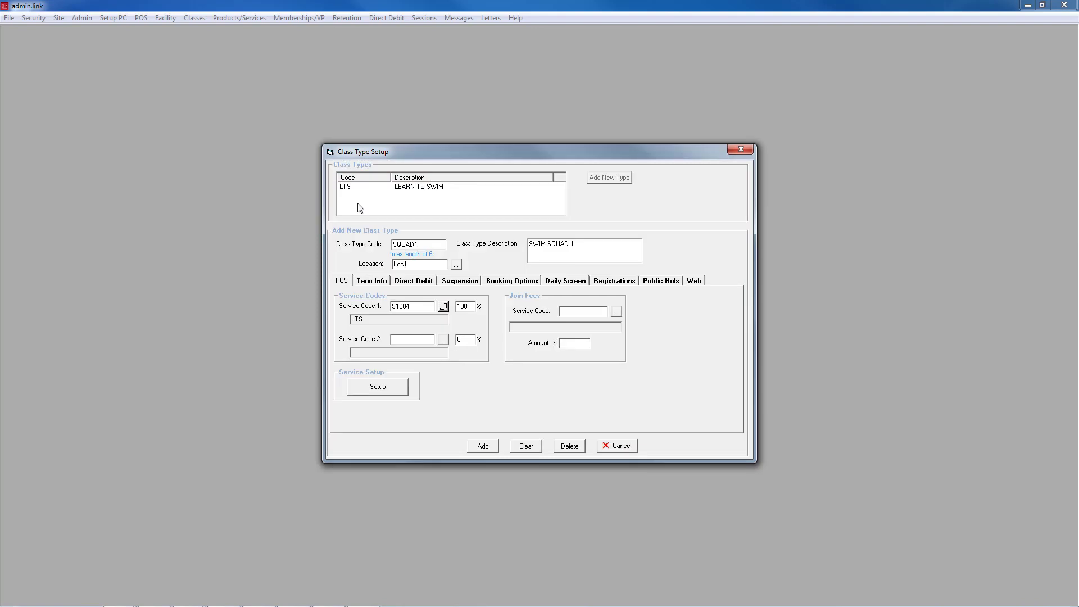
{"action": "left_click", "coordinate": [377, 284]}
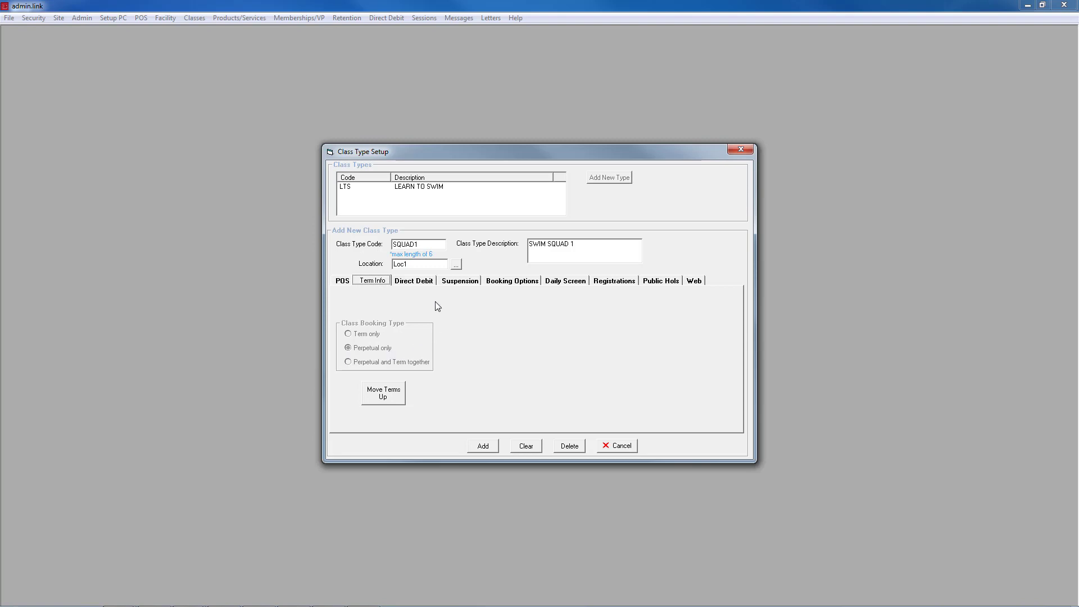
Set the squad's direct debit schedule to start on 1 July 2017, with a run interval of 2 and an interval unit
{"action": "left_click", "coordinate": [431, 285]}
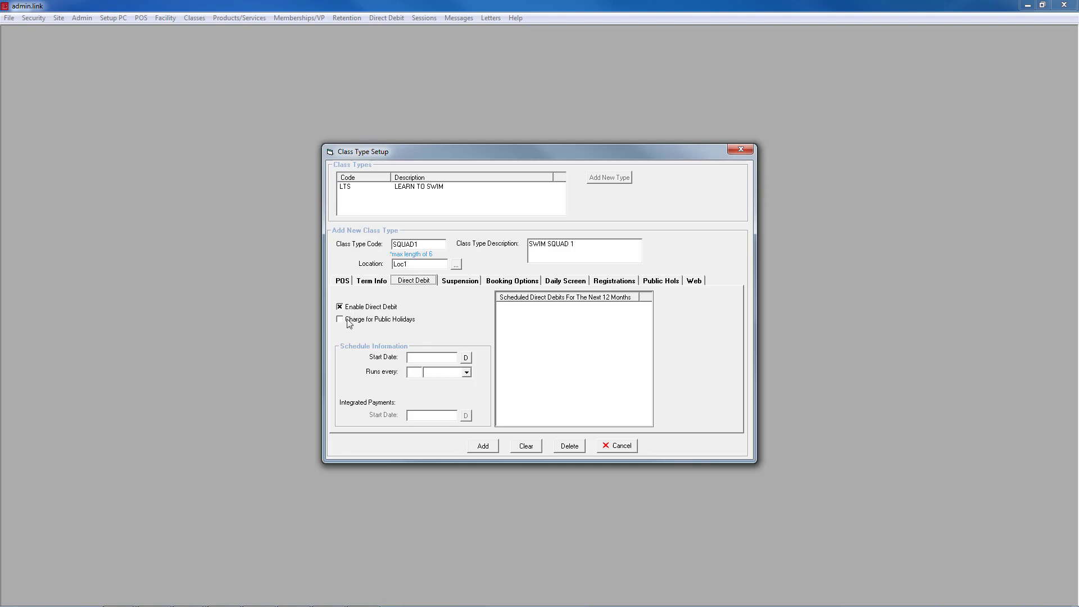
{"action": "left_click", "coordinate": [467, 359]}
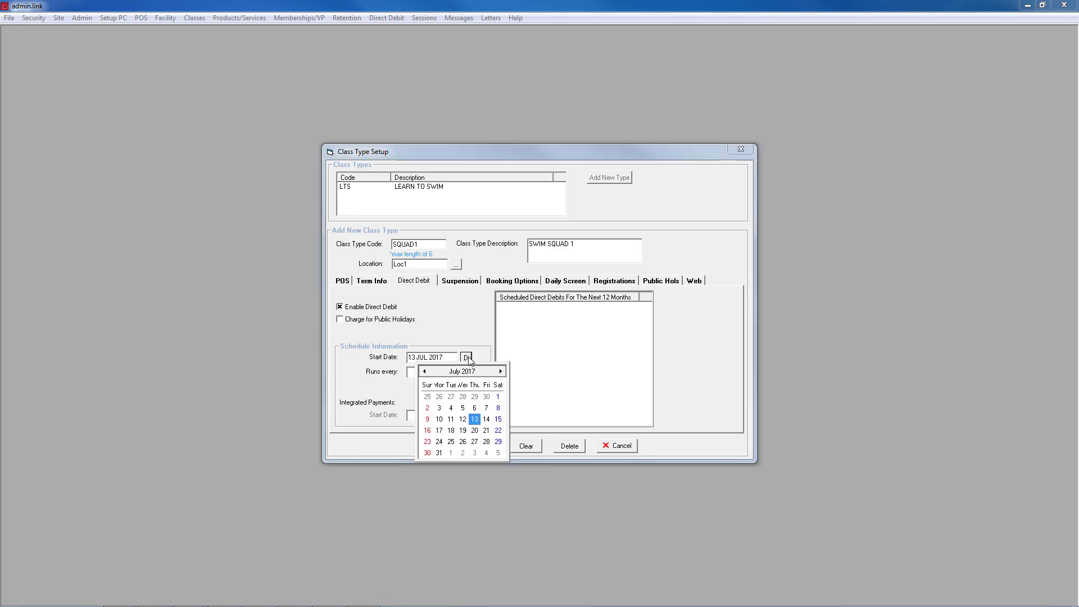
{"action": "left_click", "coordinate": [498, 397]}
{"action": "left_click", "coordinate": [415, 376]}
{"action": "type", "text": "2"}
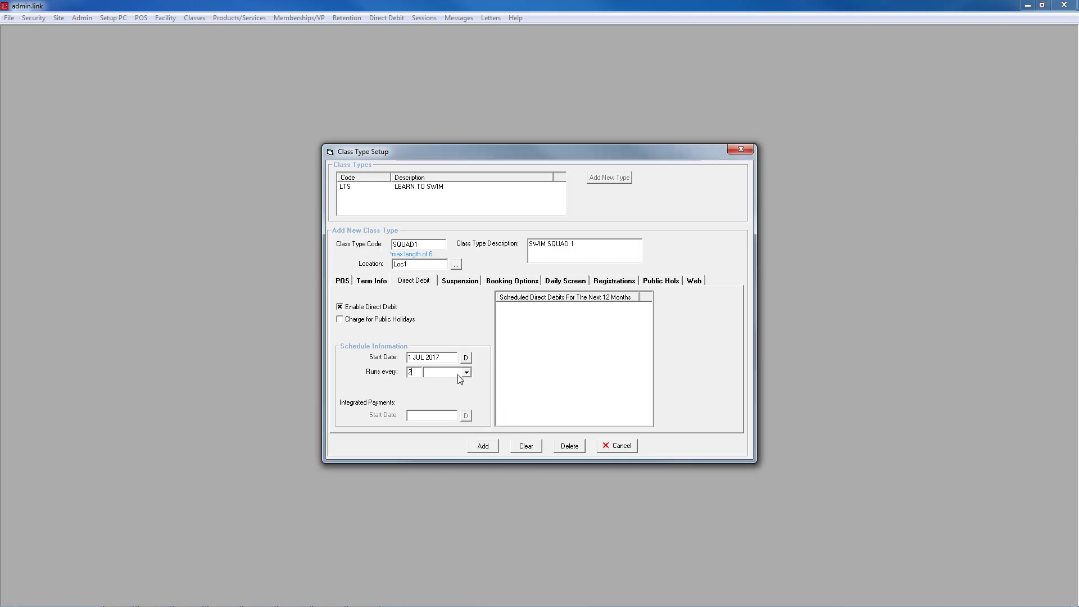
{"action": "left_click", "coordinate": [466, 373]}
{"action": "left_click", "coordinate": [451, 392]}
Assign the LTS Suspension service (S1005) to the squad's suspension fees and set the amount to 5
{"action": "left_click", "coordinate": [462, 282]}
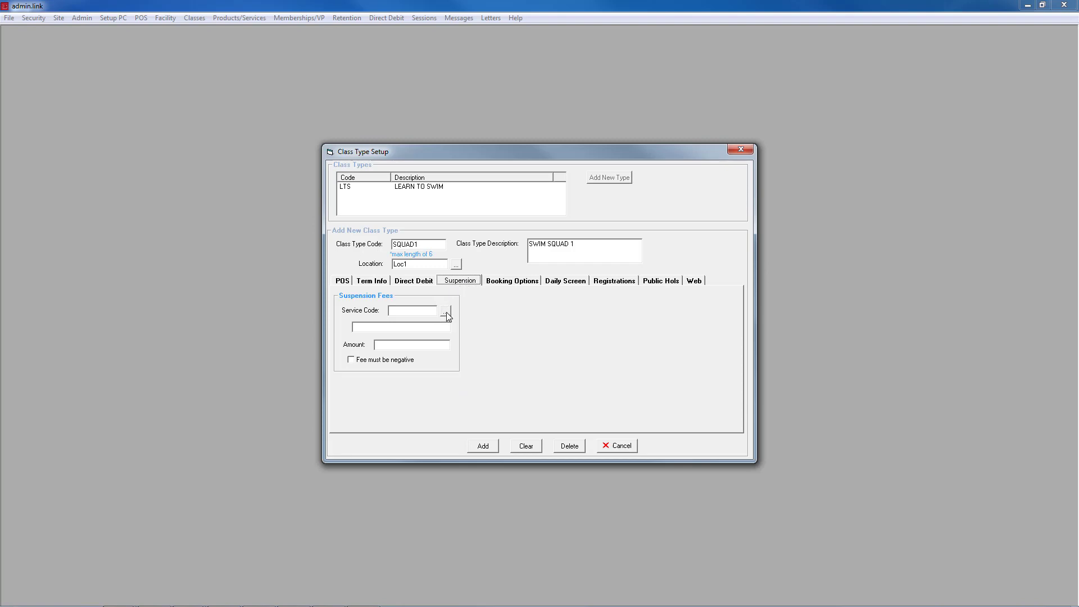
{"action": "left_click", "coordinate": [446, 312]}
{"action": "type", "text": "lts"}
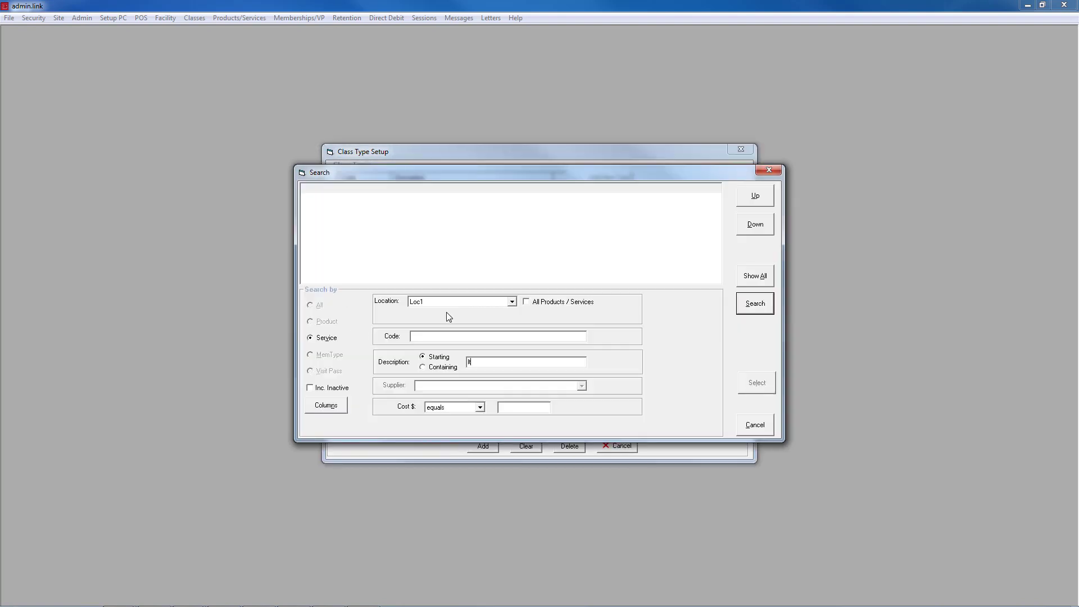
{"action": "key", "text": "Return"}
{"action": "double_click", "coordinate": [377, 214]}
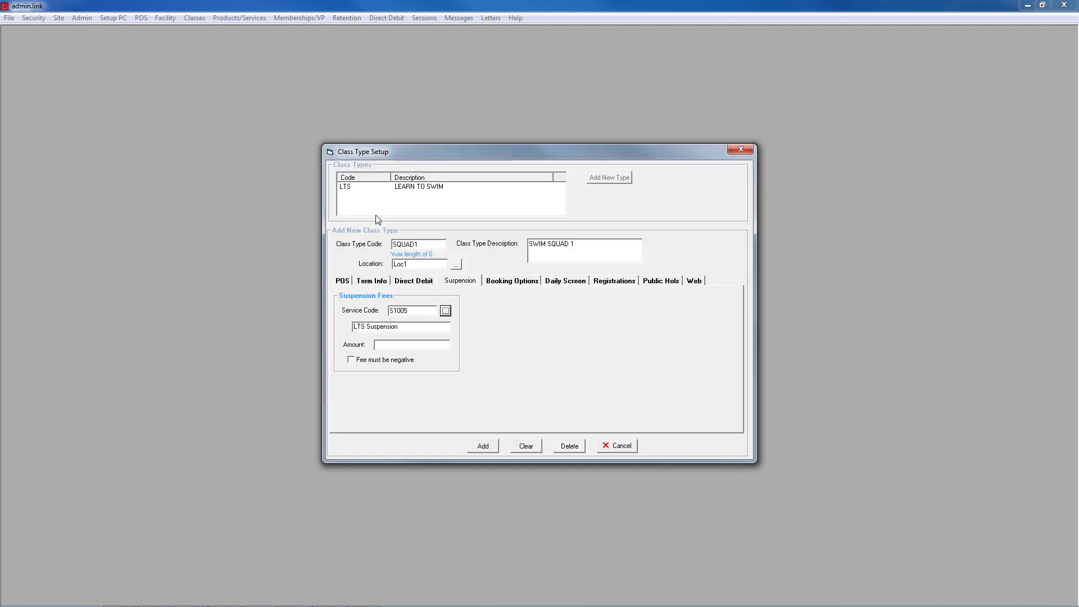
{"action": "type", "text": "5"}
Set squad bookings to select the classes to book into, with Select All as Default enabled
{"action": "left_click", "coordinate": [529, 285]}
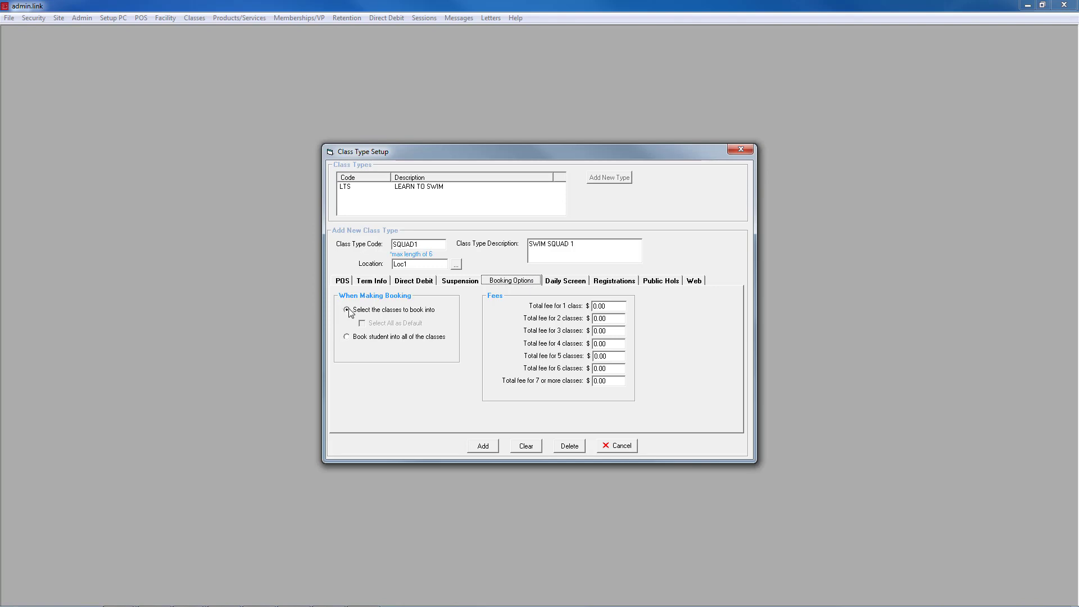
{"action": "left_click", "coordinate": [347, 337]}
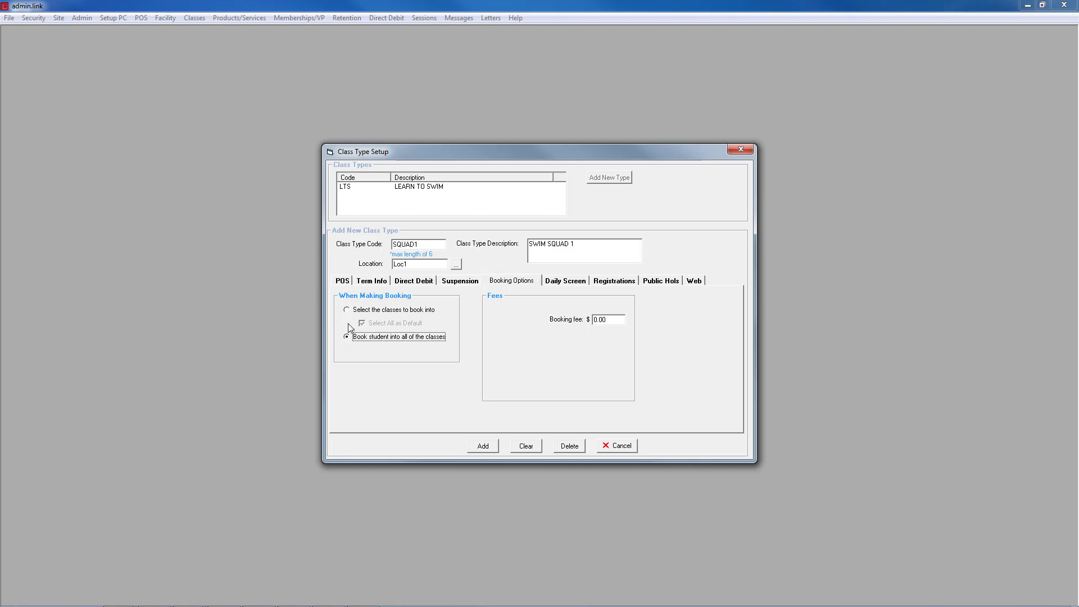
{"action": "left_click", "coordinate": [347, 310]}
{"action": "left_click", "coordinate": [362, 323]}
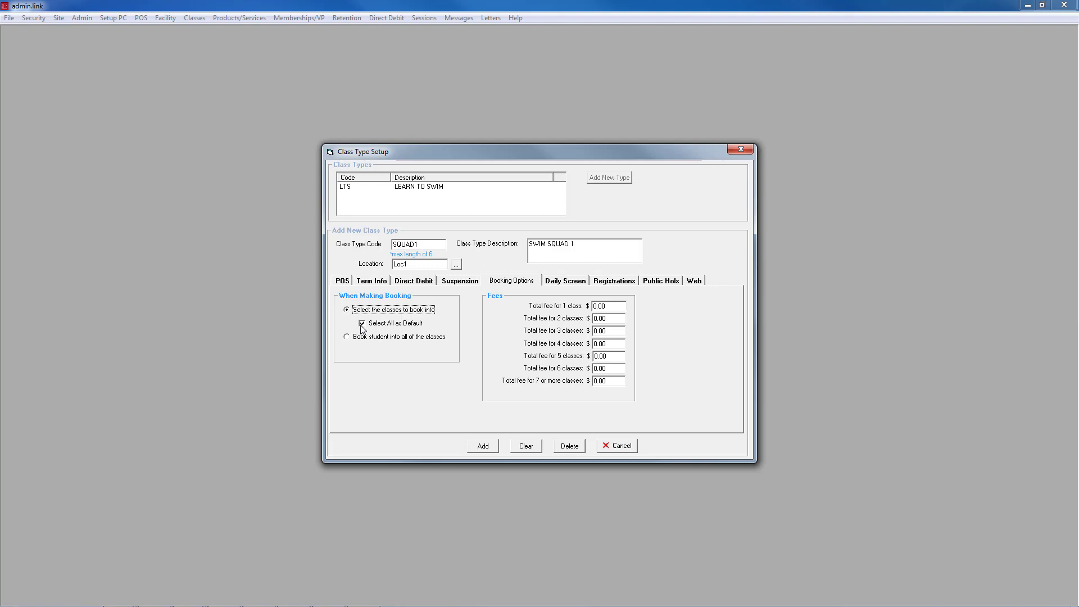
{"action": "left_click", "coordinate": [361, 325]}
Set the total squad booking fees to 20, 38, 54, 72 and 90 for one to five classes respectively
{"action": "left_click", "coordinate": [616, 307]}
{"action": "type", "text": "20"}
{"action": "left_click", "coordinate": [623, 322]}
{"action": "type", "text": "38"}
{"action": "left_click", "coordinate": [618, 333]}
{"action": "type", "text": "54"}
{"action": "left_click", "coordinate": [615, 343]}
{"action": "type", "text": "72"}
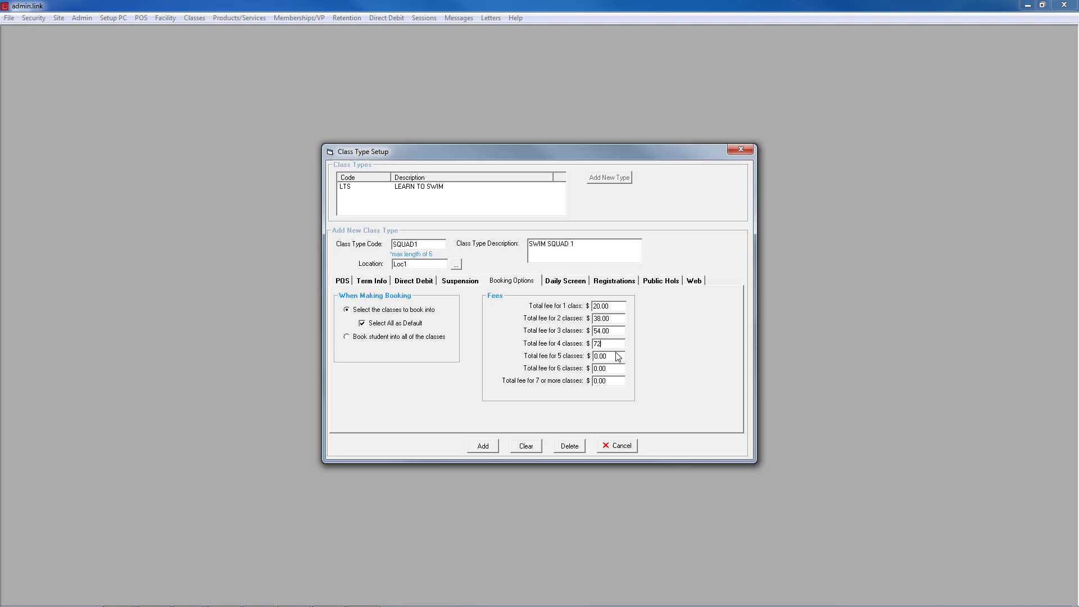
{"action": "left_click", "coordinate": [618, 357]}
{"action": "type", "text": "90"}
Set the squad's minimum number of minutes per interval on the daily screen to 30
{"action": "left_click", "coordinate": [580, 285]}
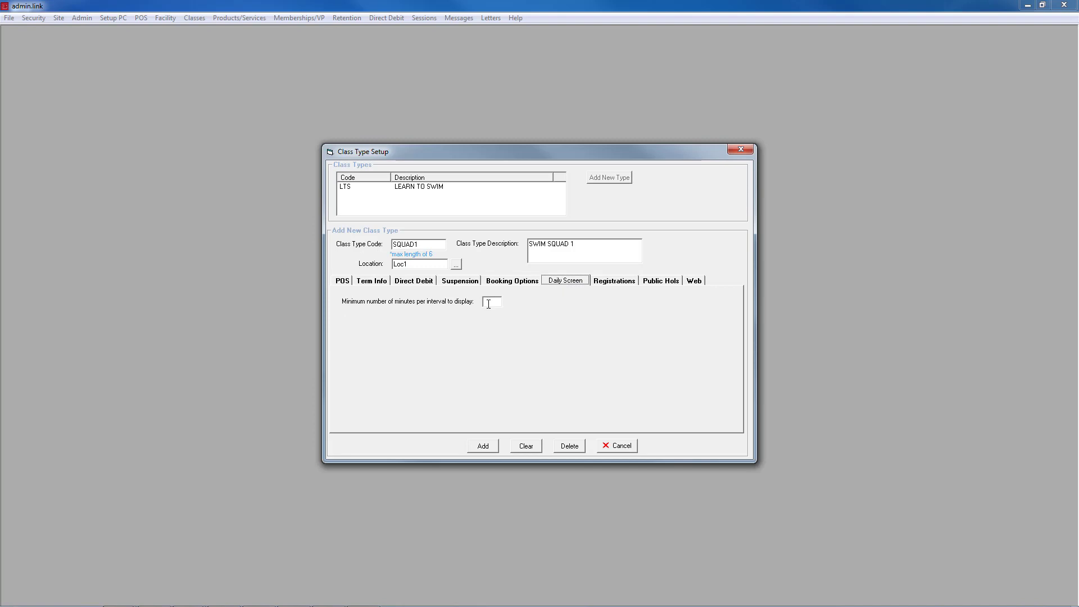
{"action": "left_click", "coordinate": [491, 302]}
{"action": "type", "text": "30"}
Add LTSREG as a required registration for the squad and save the SQUAD1 class type
{"action": "left_click", "coordinate": [628, 287]}
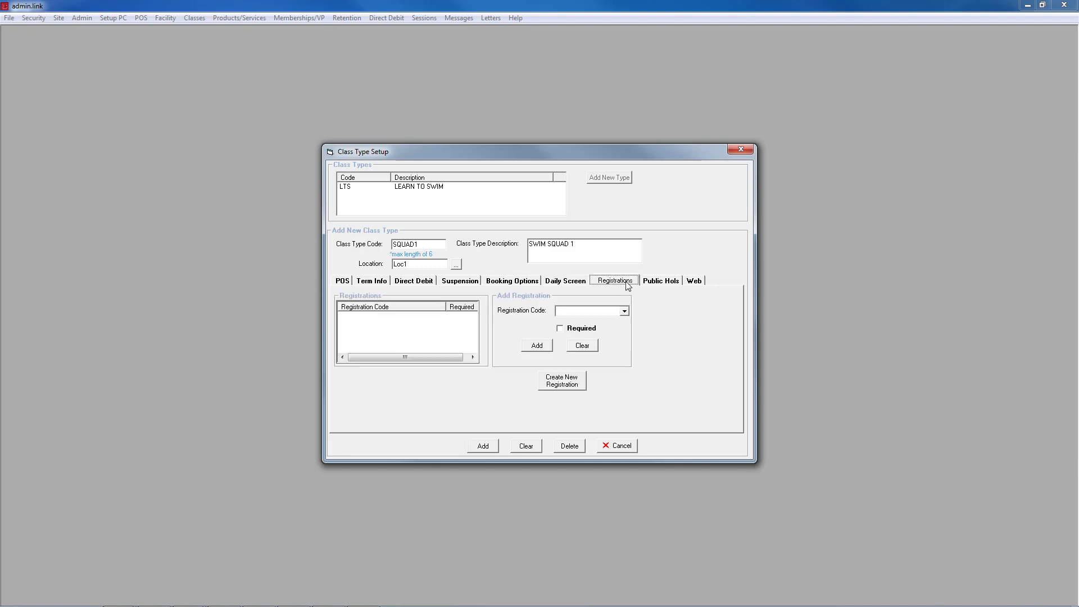
{"action": "left_click", "coordinate": [618, 312]}
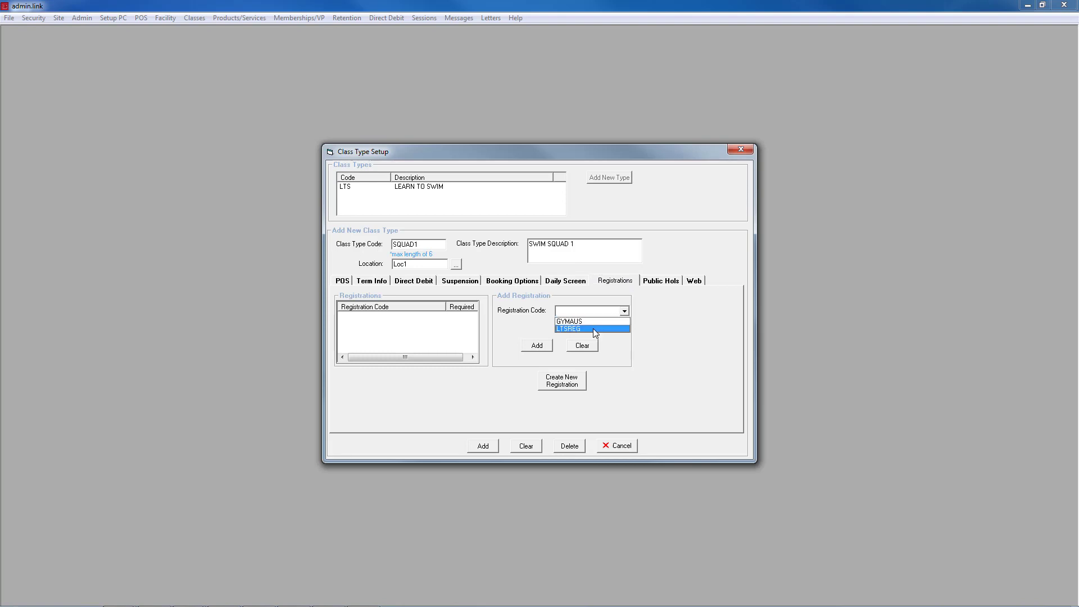
{"action": "left_click", "coordinate": [592, 329]}
{"action": "left_click", "coordinate": [578, 332]}
{"action": "left_click", "coordinate": [538, 346]}
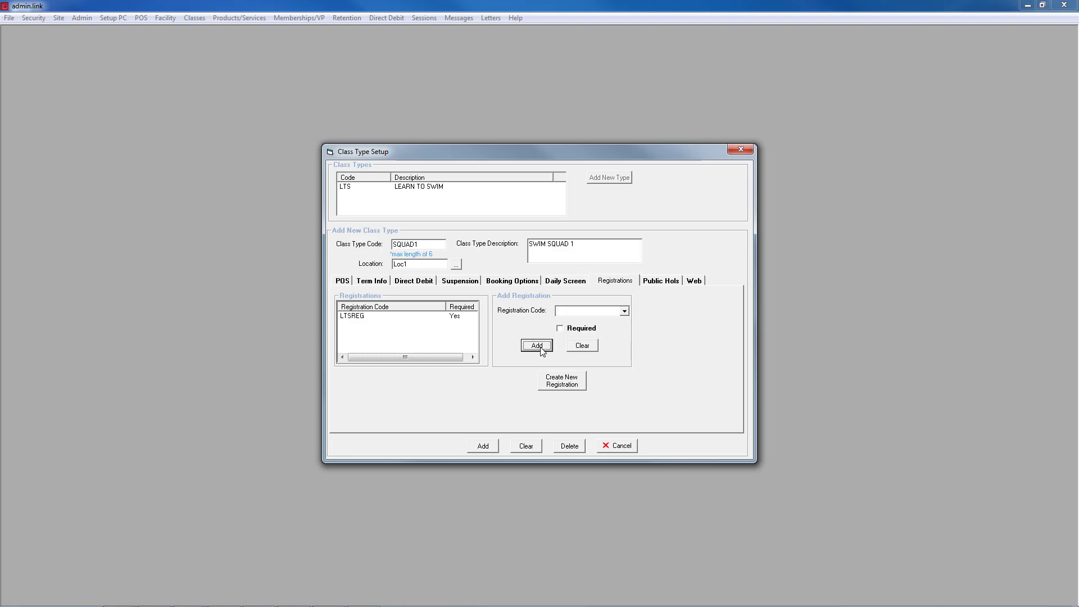
{"action": "left_click", "coordinate": [692, 281]}
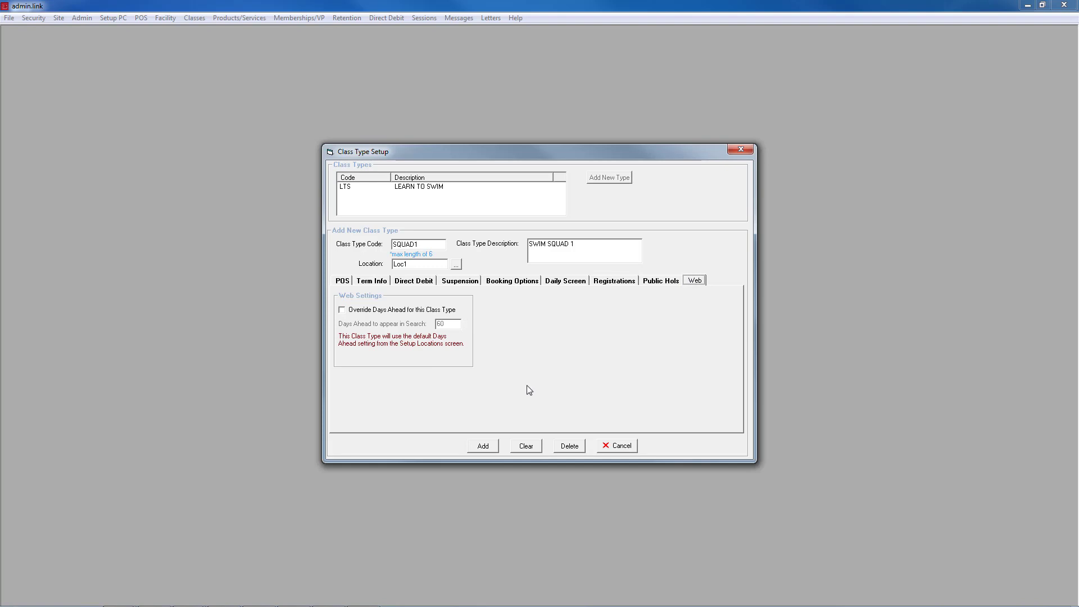
{"action": "left_click", "coordinate": [491, 447]}
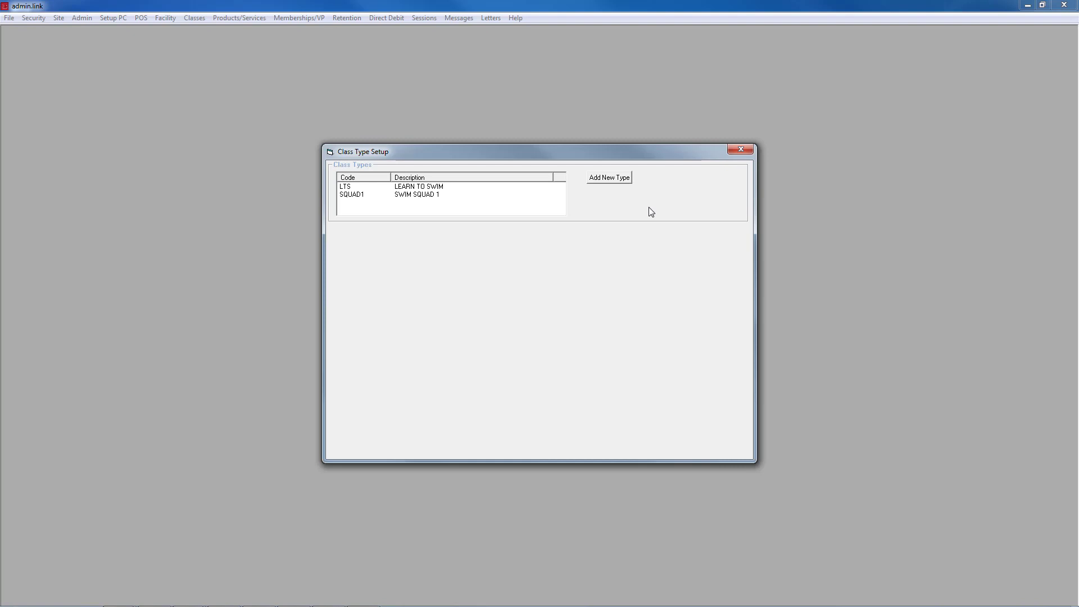
Start a new Holiday Program class type with code HP1 and description HOLIDAY PROGRAM APRIL 2017
{"action": "left_click", "coordinate": [602, 178]}
{"action": "left_click", "coordinate": [165, 190]}
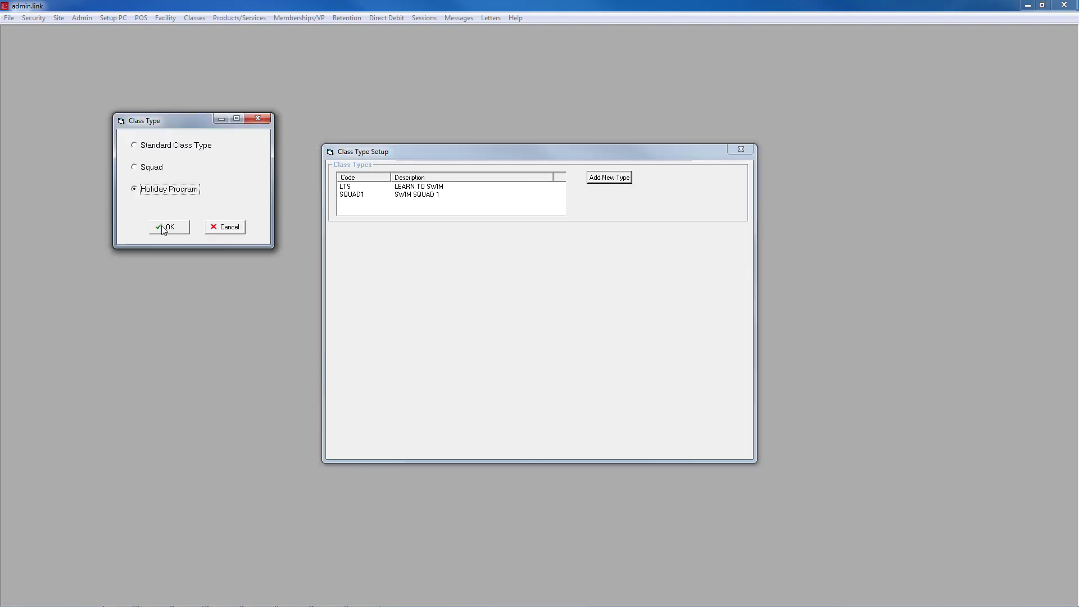
{"action": "left_click", "coordinate": [163, 227]}
{"action": "left_click", "coordinate": [416, 242]}
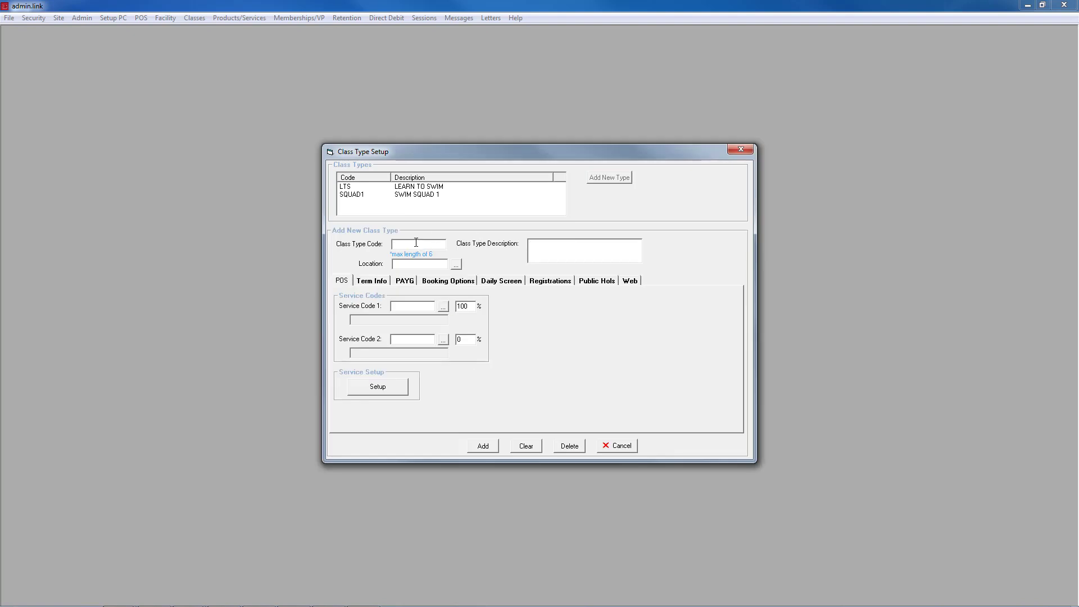
{"action": "type", "text": "HP1"}
{"action": "left_click", "coordinate": [563, 242]}
{"action": "type", "text": "HOLIDAY PROGRAM APRIL 2017"}
Set the holiday program's location to Loc1 and assign the LTS service (S1004) as service code 1
{"action": "left_click", "coordinate": [443, 306]}
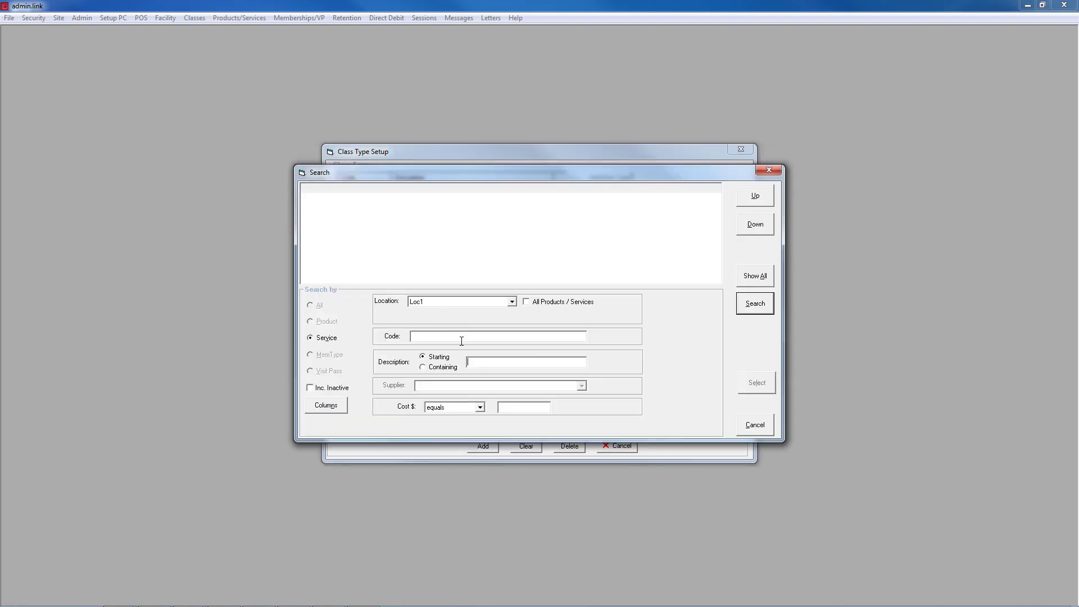
{"action": "key", "text": "Return"}
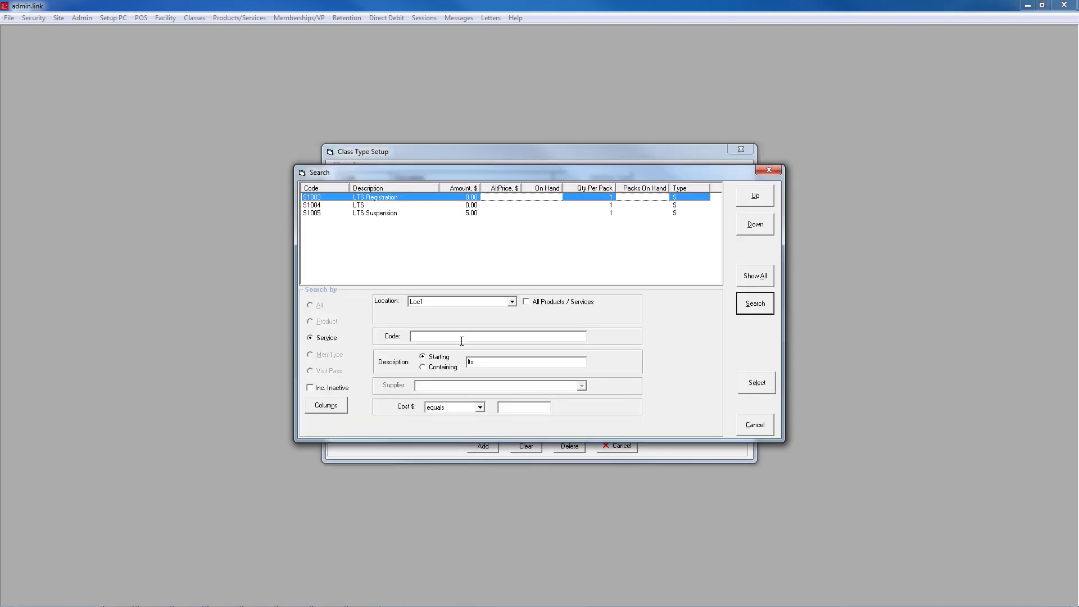
{"action": "double_click", "coordinate": [371, 205]}
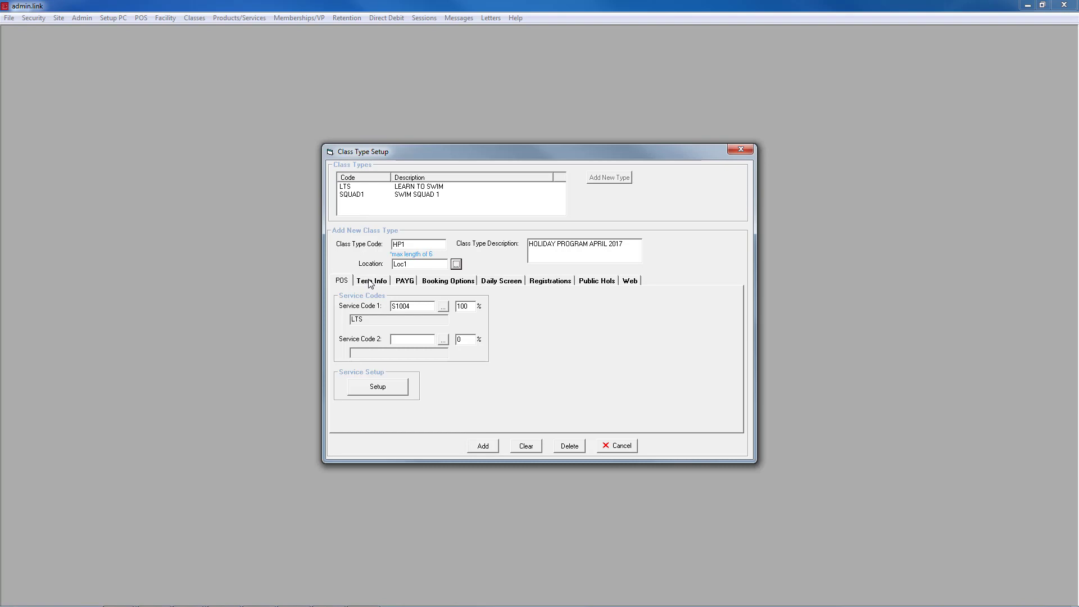
Set the holiday program's current term to April 2017 HP Week 1 and toggle Select All as Default for its bookings
{"action": "left_click", "coordinate": [371, 282]}
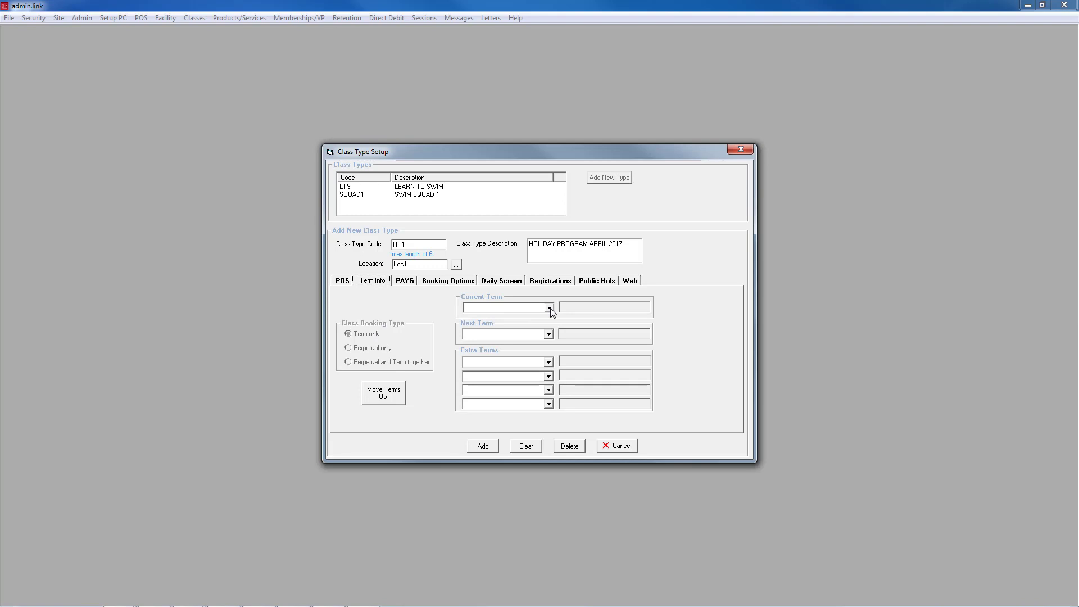
{"action": "left_click", "coordinate": [550, 308]}
{"action": "left_click", "coordinate": [528, 318]}
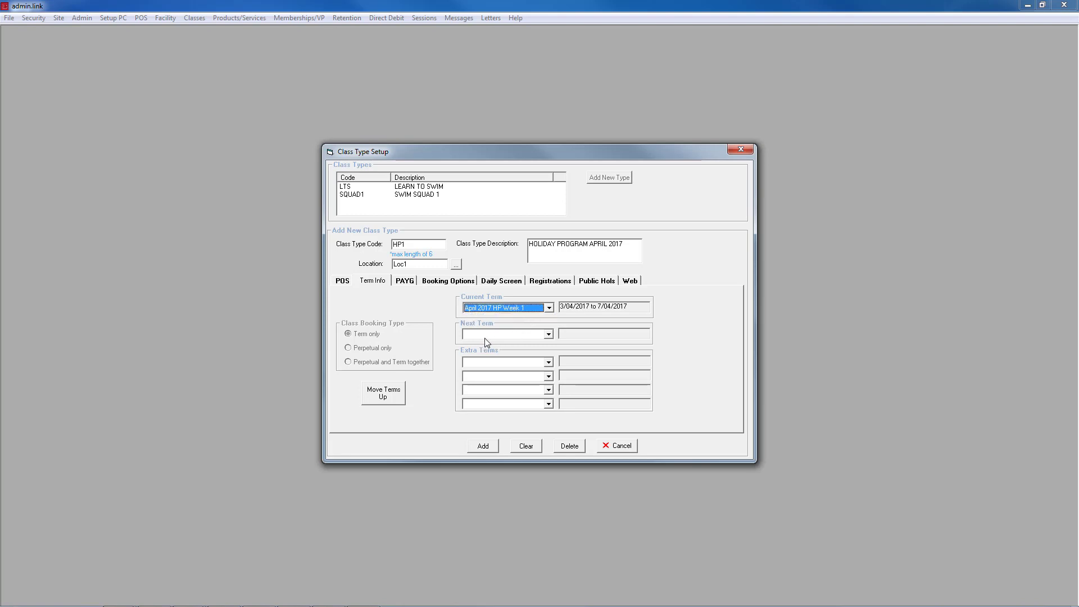
{"action": "left_click", "coordinate": [446, 283]}
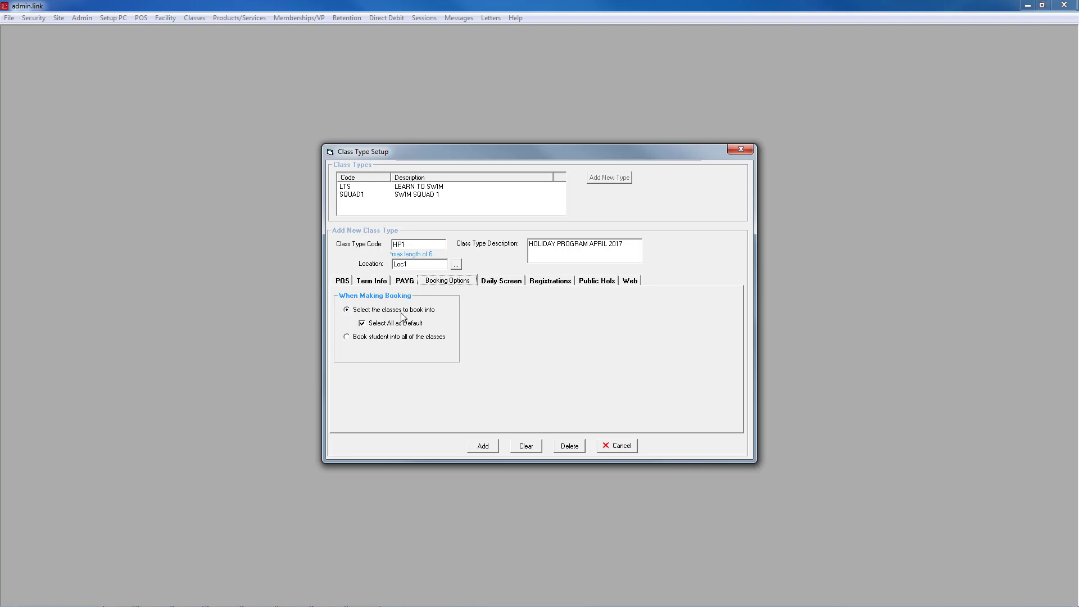
{"action": "left_click", "coordinate": [363, 325]}
Set the holiday program's minimum minutes per interval on the daily screen to 30, save the class type and close the setup
{"action": "left_click", "coordinate": [495, 283]}
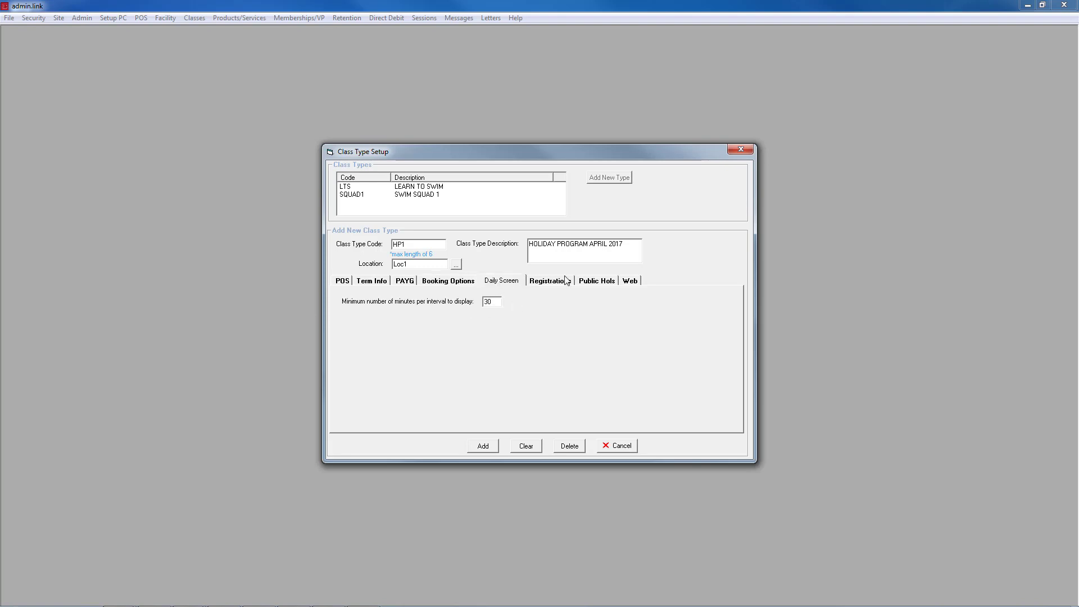
{"action": "left_click", "coordinate": [483, 446]}
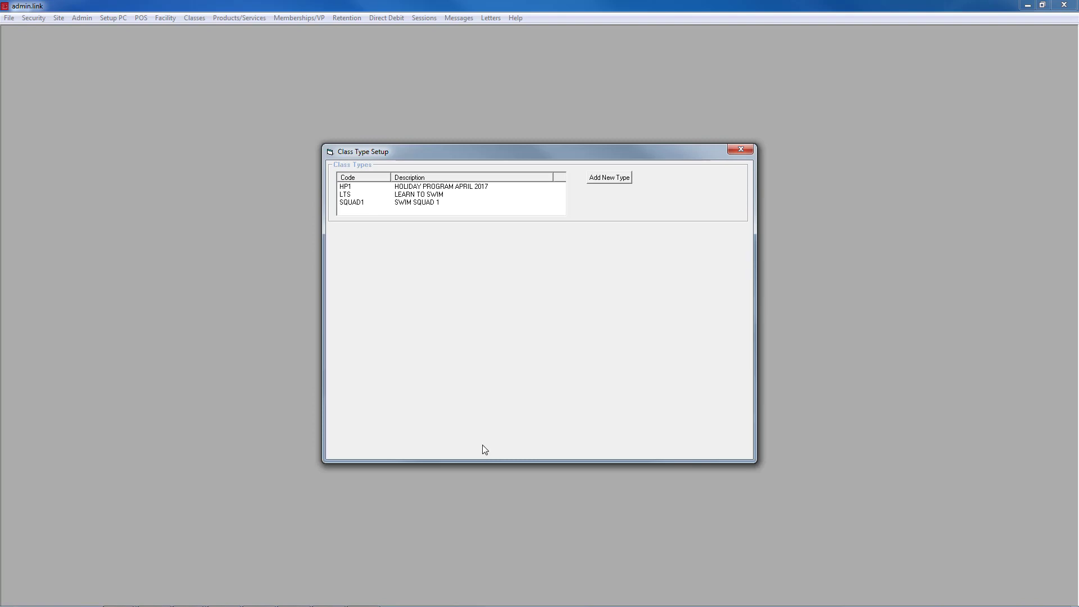
{"action": "left_click", "coordinate": [746, 152]}
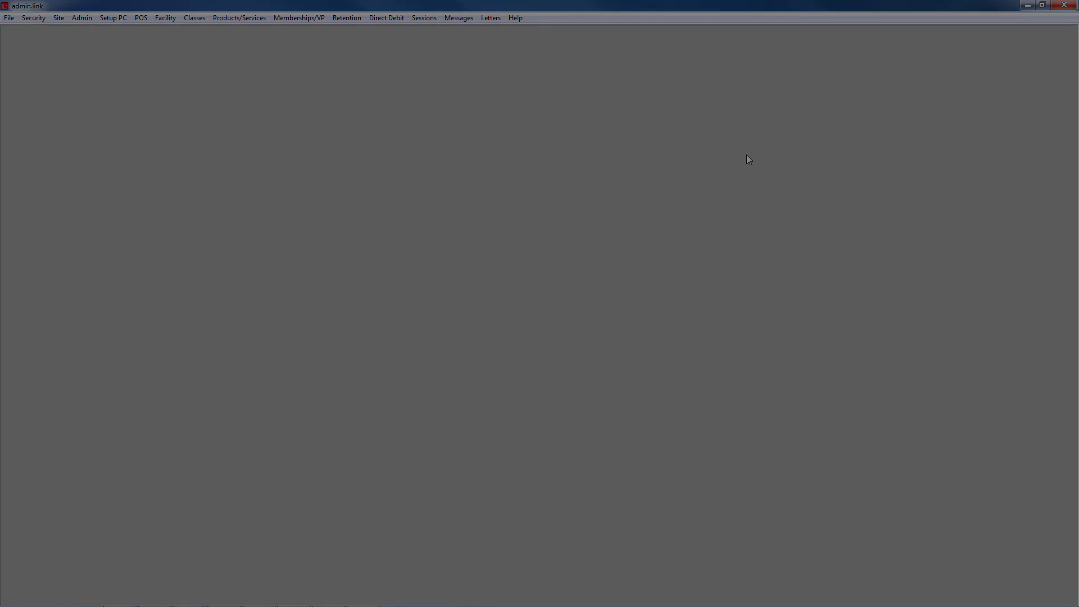